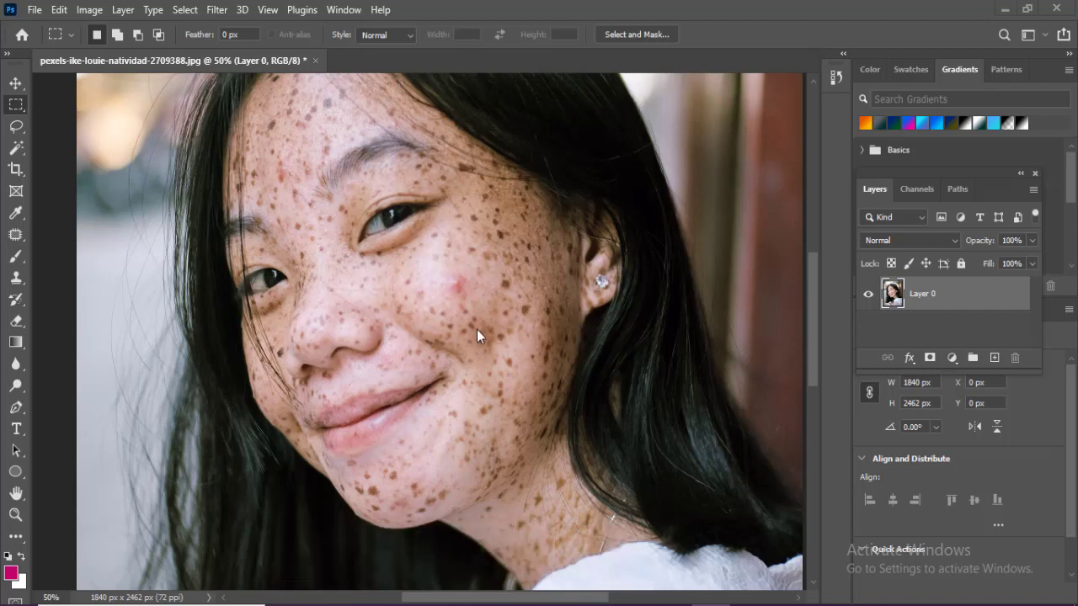
# Duplicate Layer 0 into a new 'Layer 0 copy' layer above the original portrait
pyautogui.moveTo(926, 295); pyautogui.dragTo(994, 357)
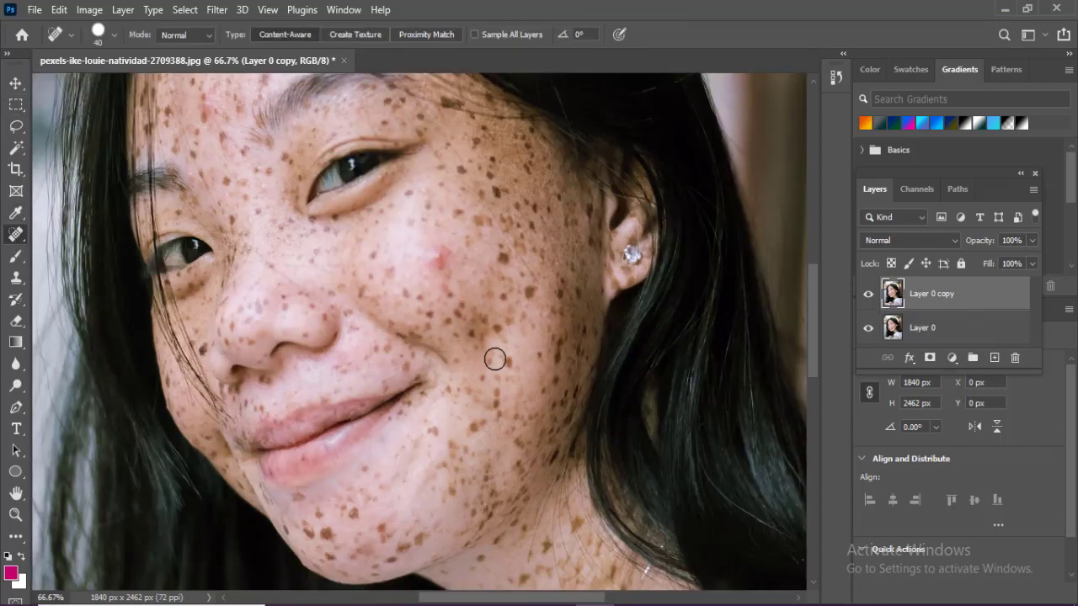
# Heal the freckle patches across the middle of the cheek with the Spot Healing Brush
pyautogui.moveTo(436, 245); pyautogui.dragTo(441, 284)
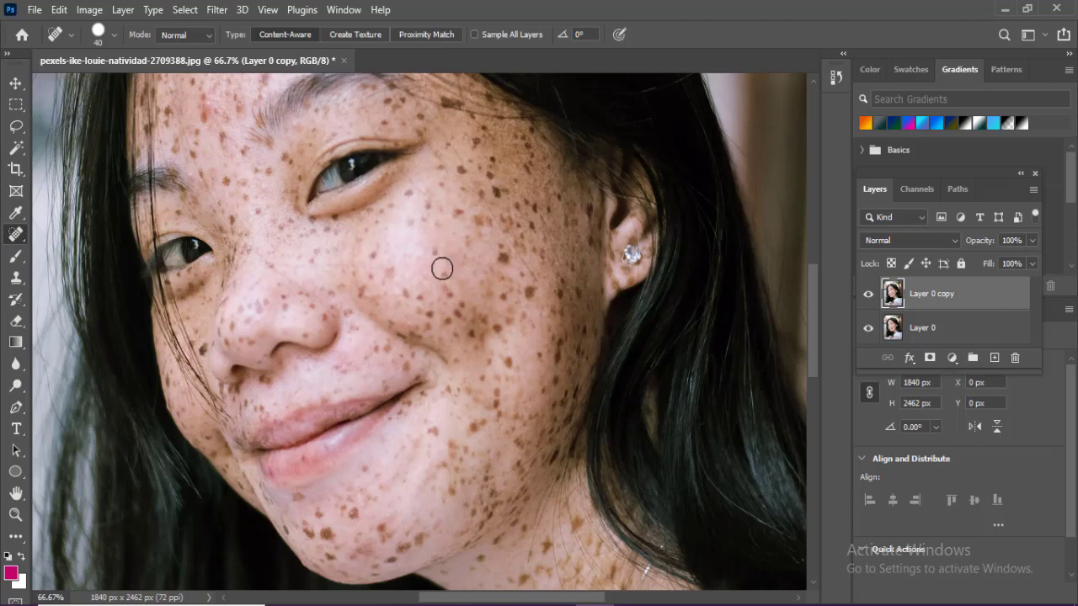
pyautogui.moveTo(436, 246)
pyautogui.mouseDown()
pyautogui.moveTo(458, 309)
pyautogui.moveTo(423, 309)
pyautogui.moveTo(413, 300)
pyautogui.moveTo(423, 278)
pyautogui.mouseUp()
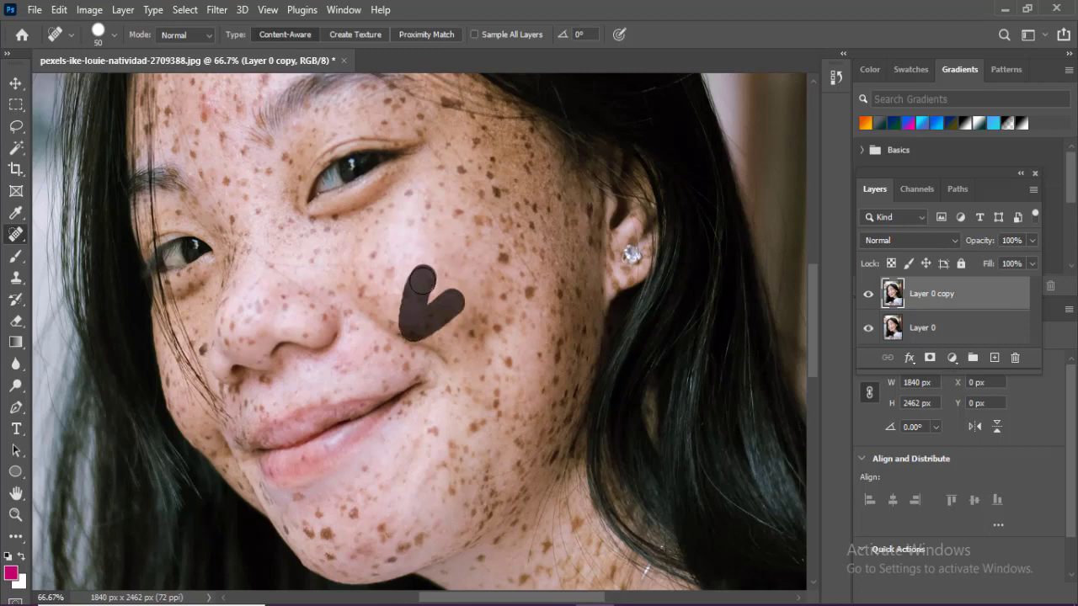
pyautogui.click(389, 264)
pyautogui.moveTo(362, 298); pyautogui.dragTo(379, 253)
pyautogui.click(481, 318)
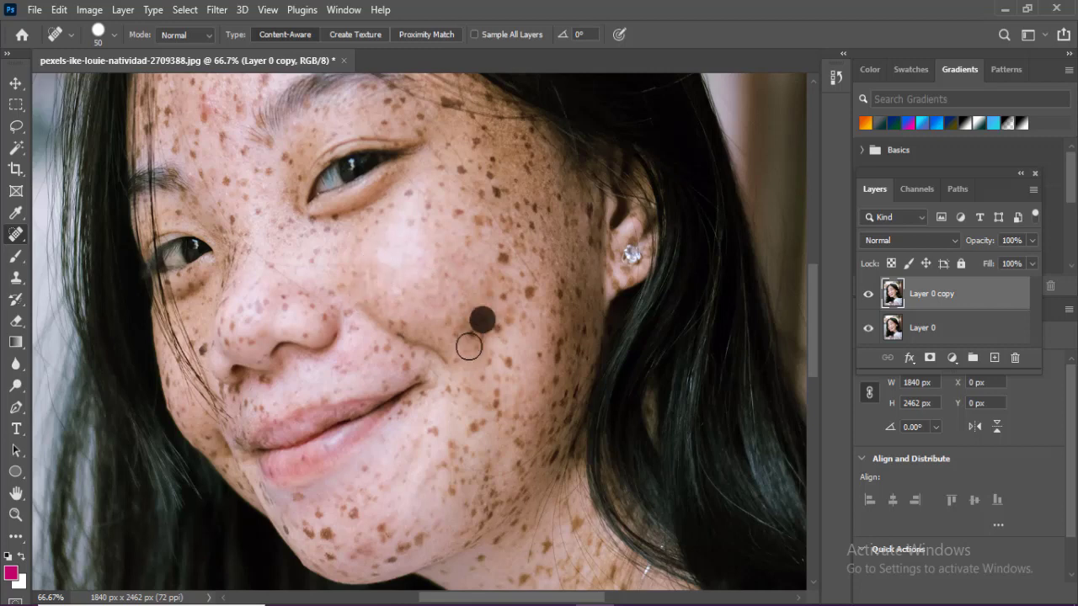
pyautogui.moveTo(469, 345); pyautogui.dragTo(491, 311)
# Heal the freckles beside the nose and between nose and cheek
pyautogui.click(516, 288)
pyautogui.click(394, 358)
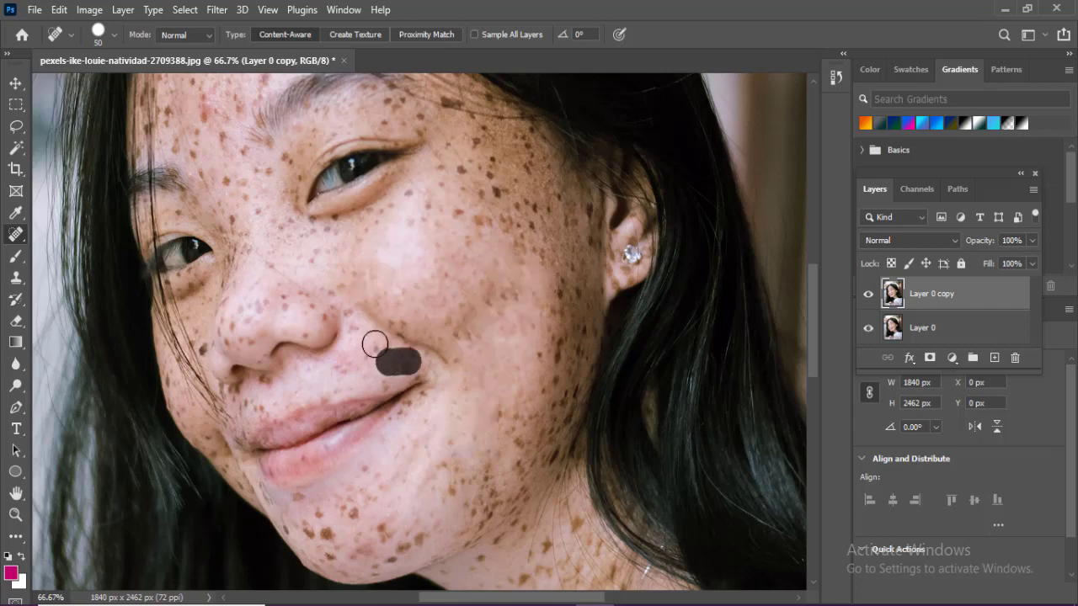
pyautogui.click(376, 344)
pyautogui.moveTo(389, 317); pyautogui.dragTo(394, 325)
pyautogui.click(446, 346)
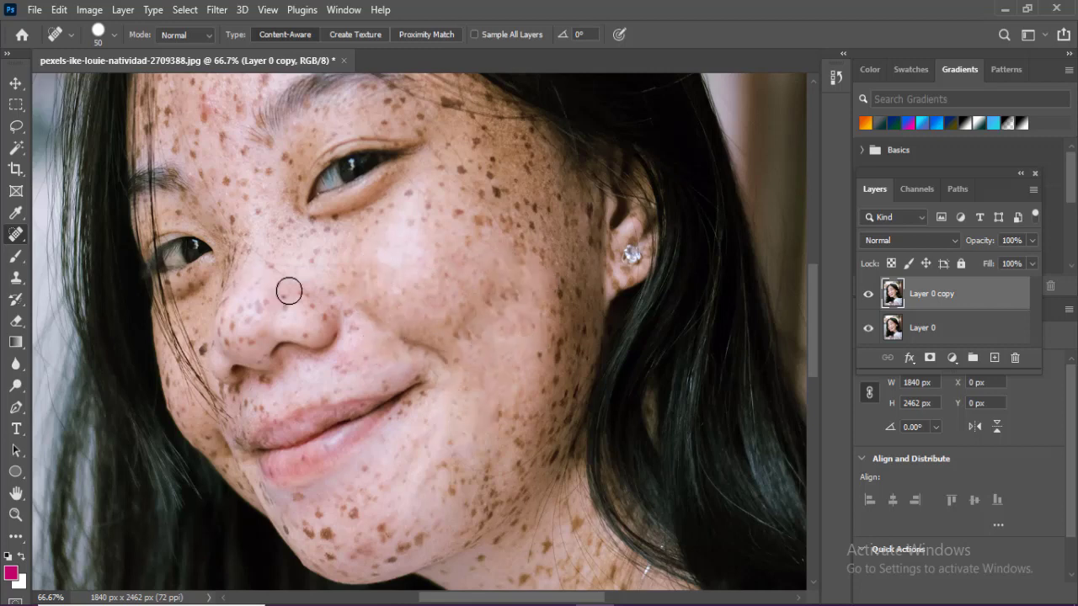
# Heal freckles under the eye, on the upper cheek and on the lower cheek
pyautogui.moveTo(444, 282)
pyautogui.mouseDown()
pyautogui.moveTo(434, 222)
pyautogui.moveTo(409, 219)
pyautogui.mouseUp()
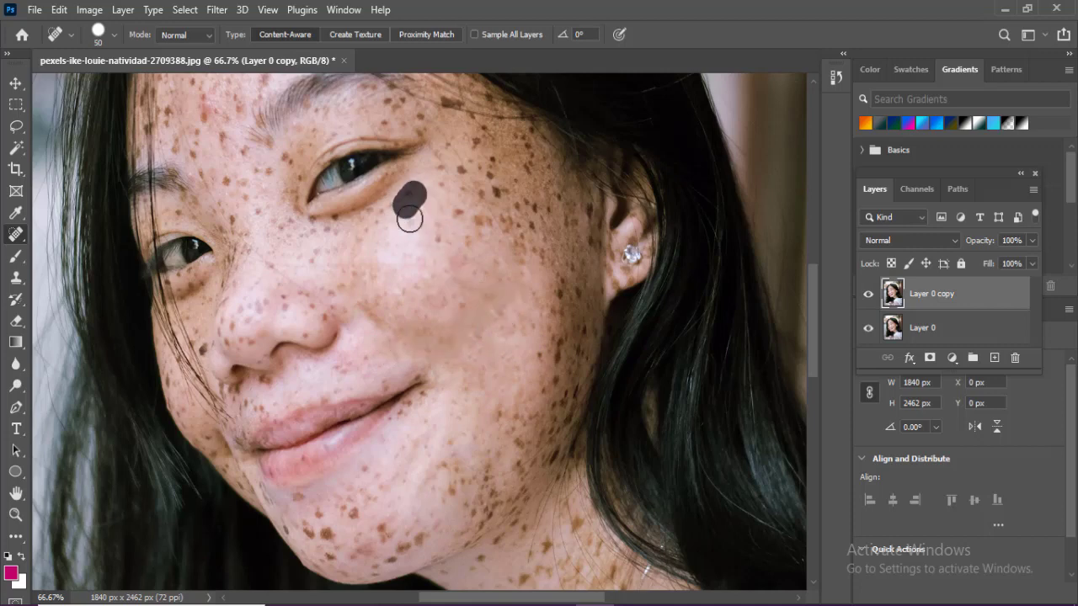
pyautogui.moveTo(488, 225); pyautogui.dragTo(464, 224)
pyautogui.click(440, 241)
pyautogui.click(455, 170)
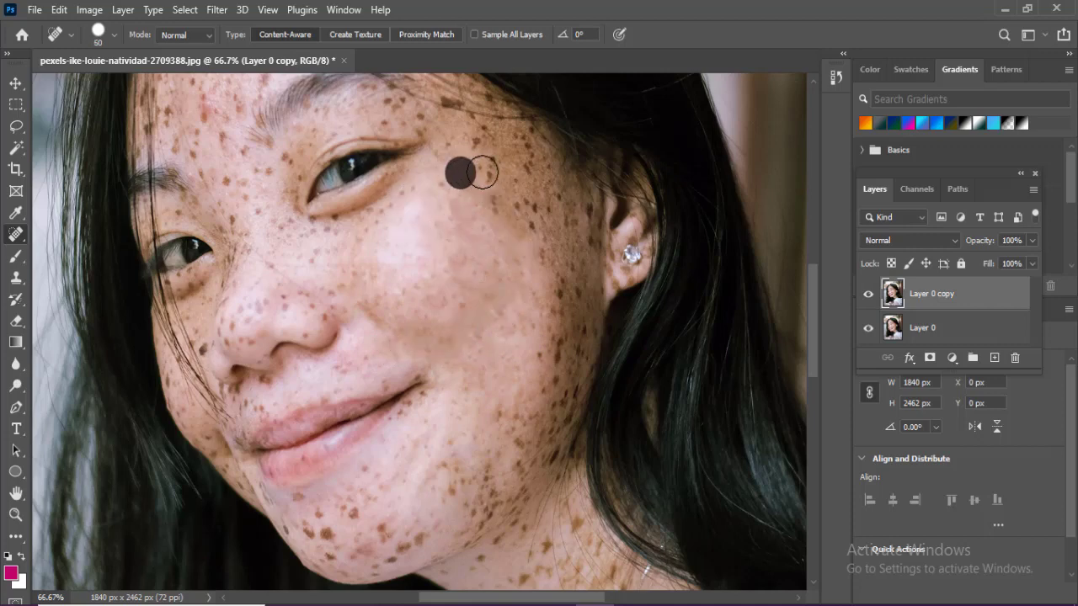
pyautogui.click(482, 171)
pyautogui.click(493, 164)
pyautogui.click(541, 409)
pyautogui.click(517, 440)
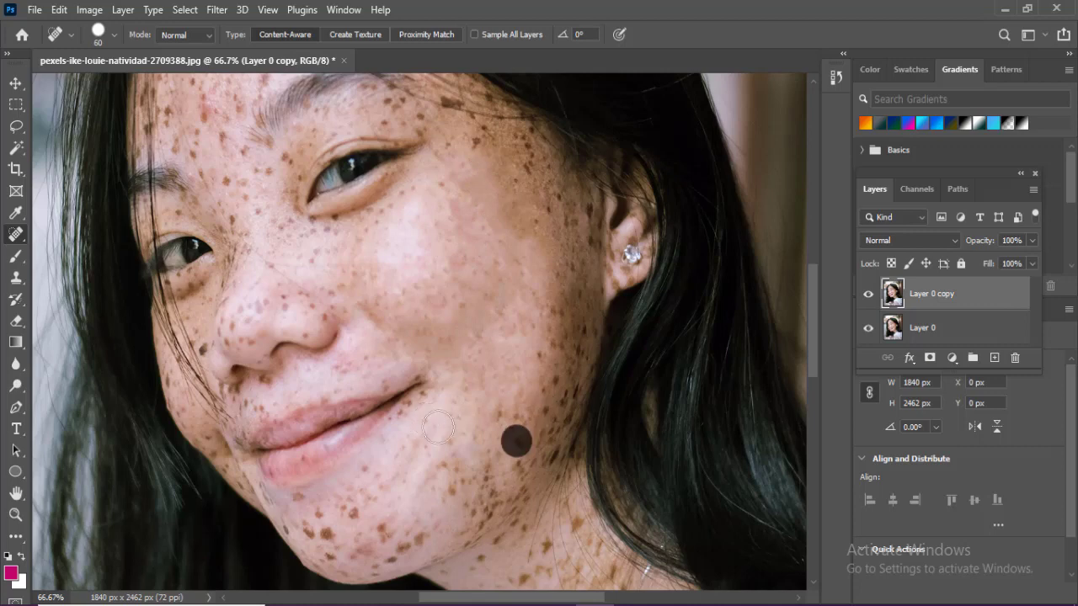
pyautogui.moveTo(461, 473); pyautogui.dragTo(456, 487)
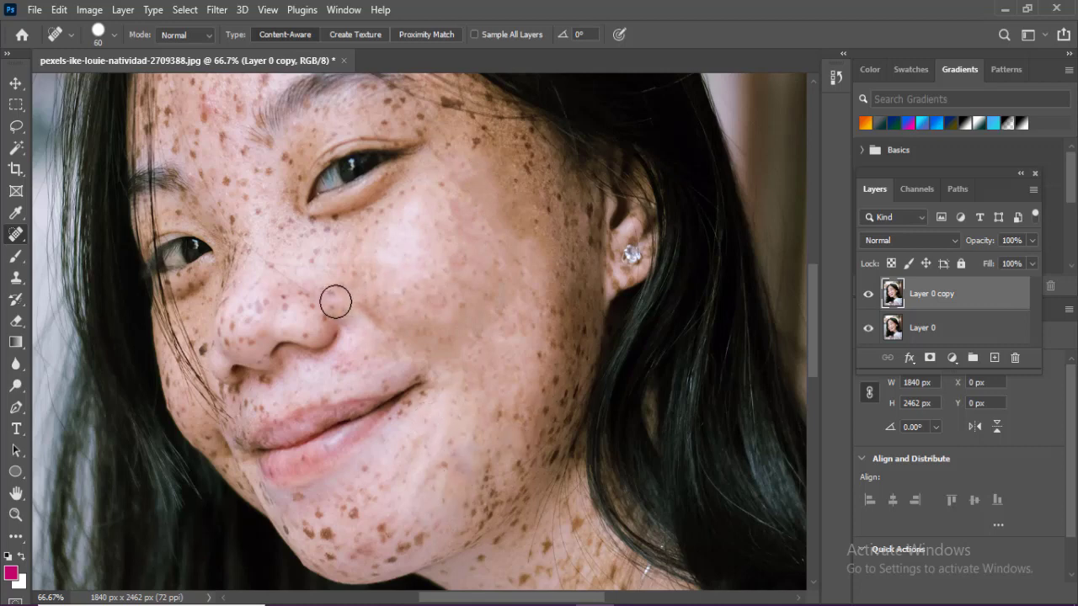
# Heal freckles on the nose bridge and inner eye, then below the eye with a larger brush
pyautogui.click(287, 299)
pyautogui.click(329, 234)
pyautogui.click(277, 235)
pyautogui.press(']')
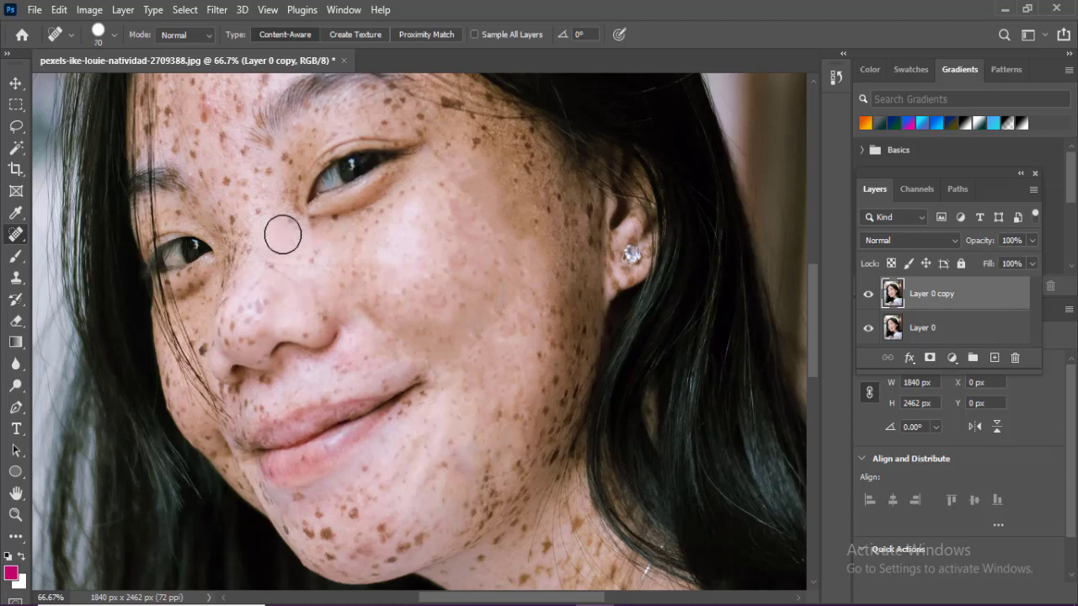
pyautogui.click(305, 253)
pyautogui.click(363, 229)
pyautogui.click(384, 217)
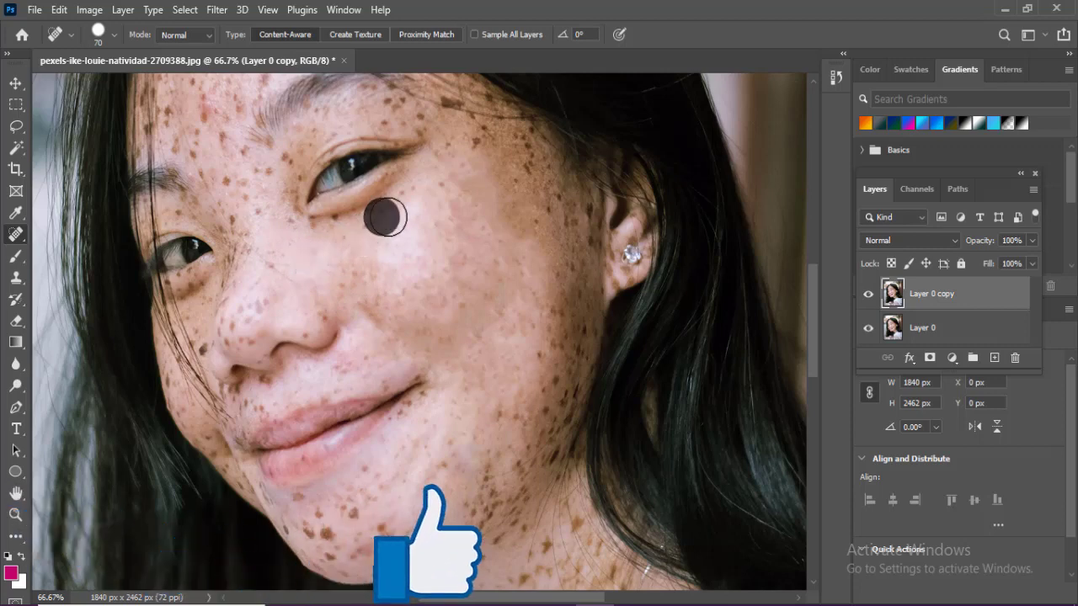
pyautogui.click(387, 205)
pyautogui.click(409, 188)
pyautogui.click(435, 184)
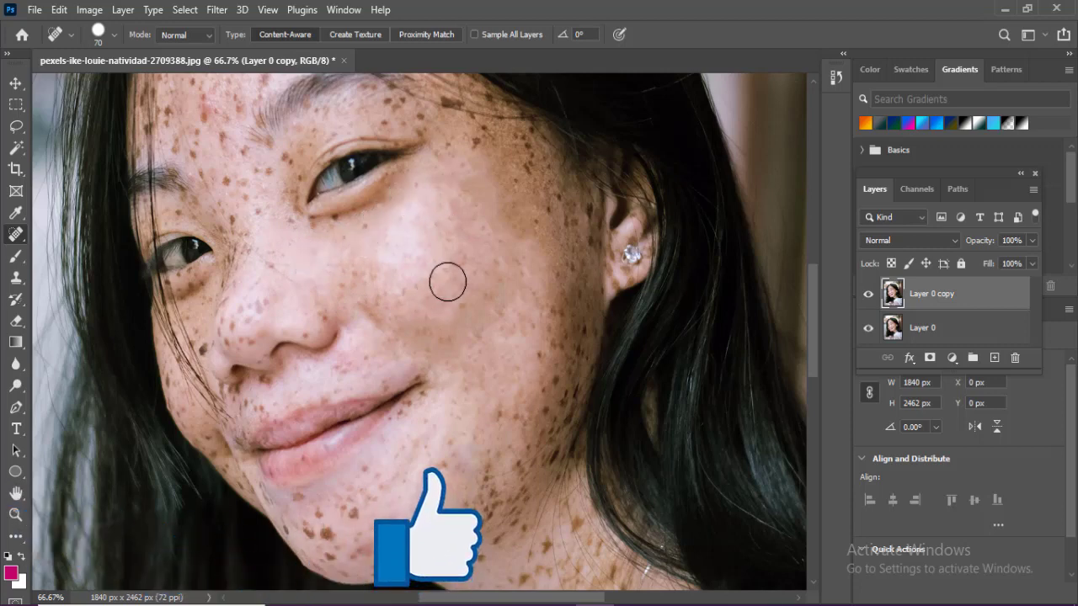
pyautogui.click(260, 300)
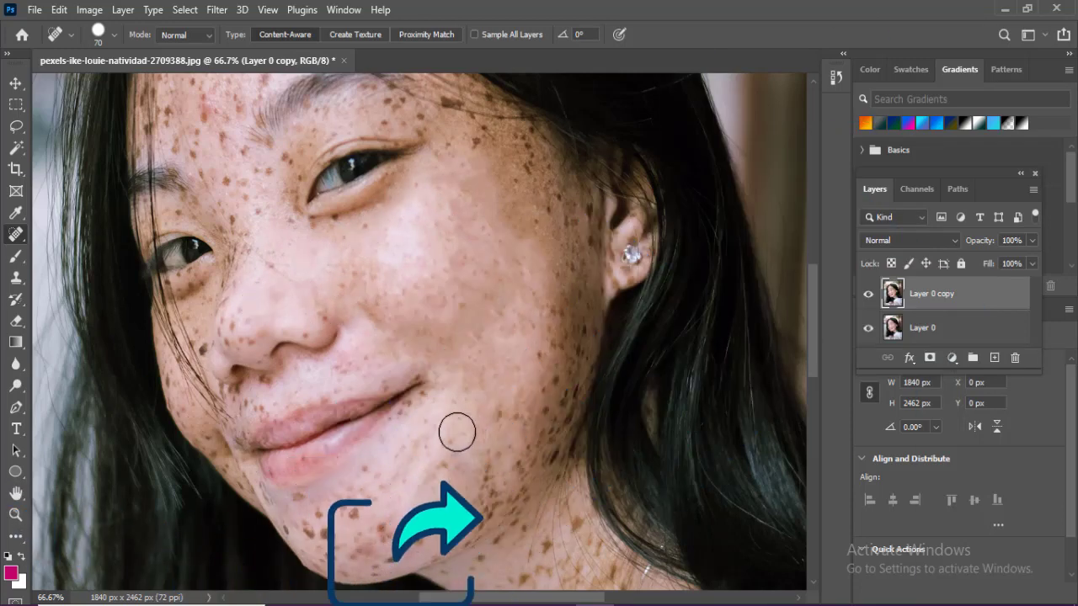
# Zoom in, heal upper-cheek freckles, then shrink the brush for the mouth corner
pyautogui.scroll(1, 447, 426)
pyautogui.moveTo(453, 234)
pyautogui.mouseDown()
pyautogui.moveTo(419, 221)
pyautogui.moveTo(463, 180)
pyautogui.mouseUp()
pyautogui.click(471, 156)
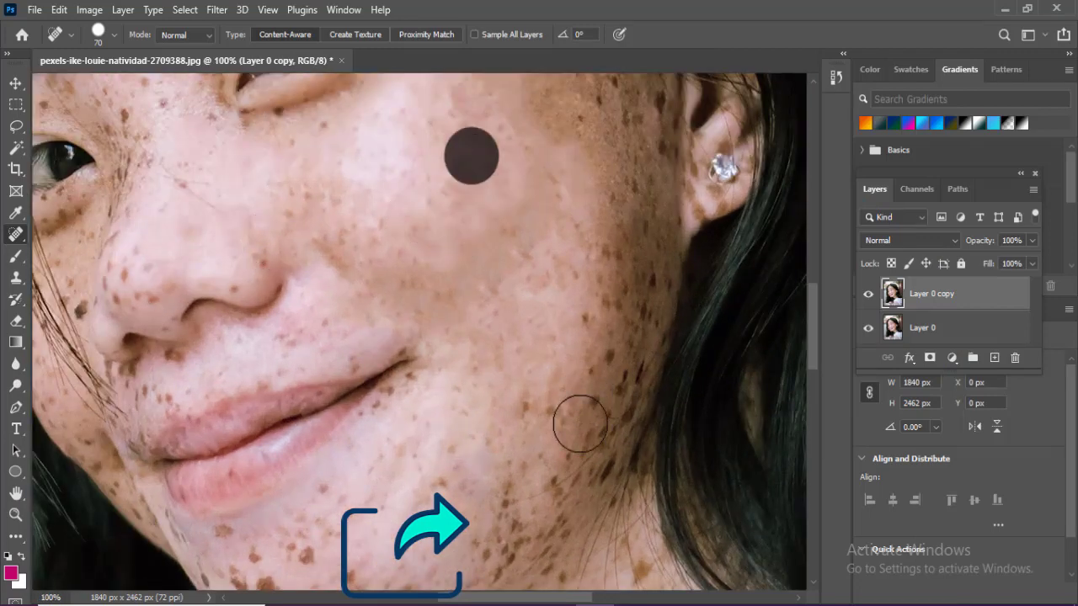
pyautogui.press('[')
pyautogui.press('[')
pyautogui.press('[')
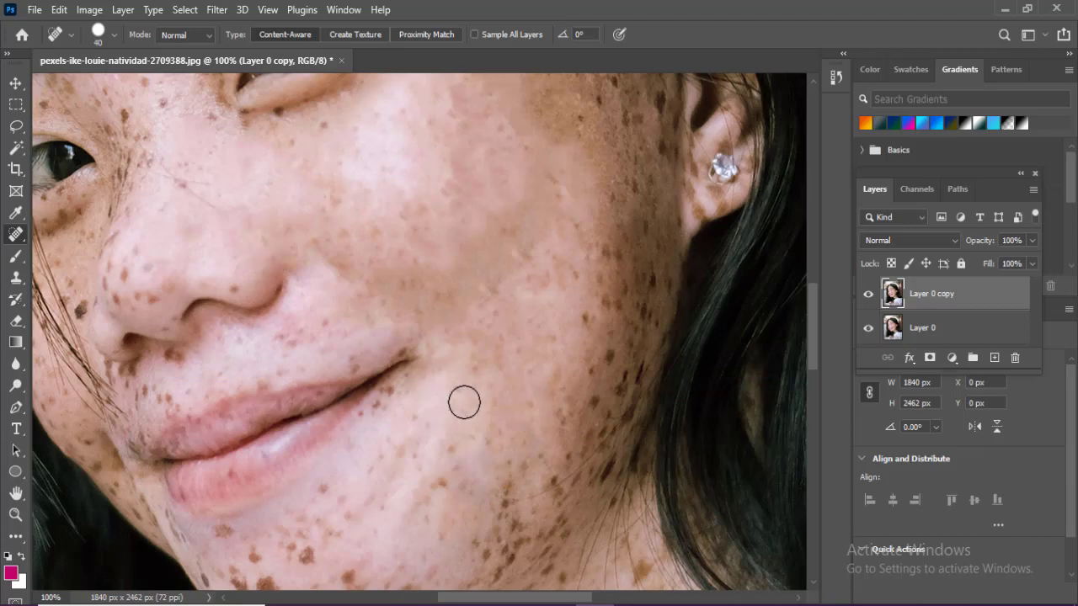
pyautogui.moveTo(398, 389); pyautogui.dragTo(387, 400)
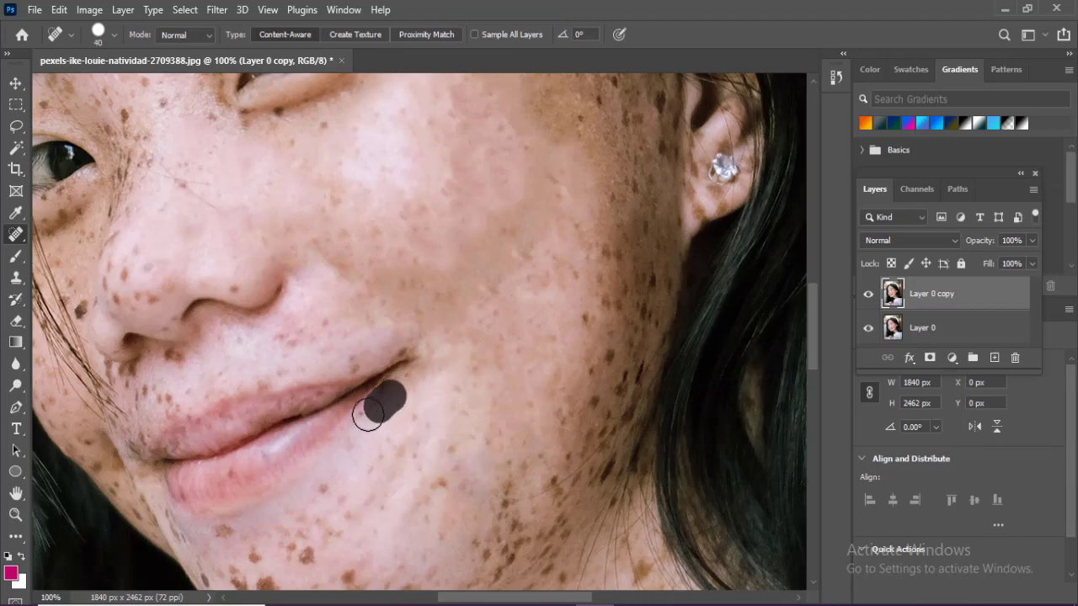
pyautogui.click(368, 414)
# Heal the freckles on the outer cheek up toward the ear
pyautogui.click(584, 305)
pyautogui.click(596, 366)
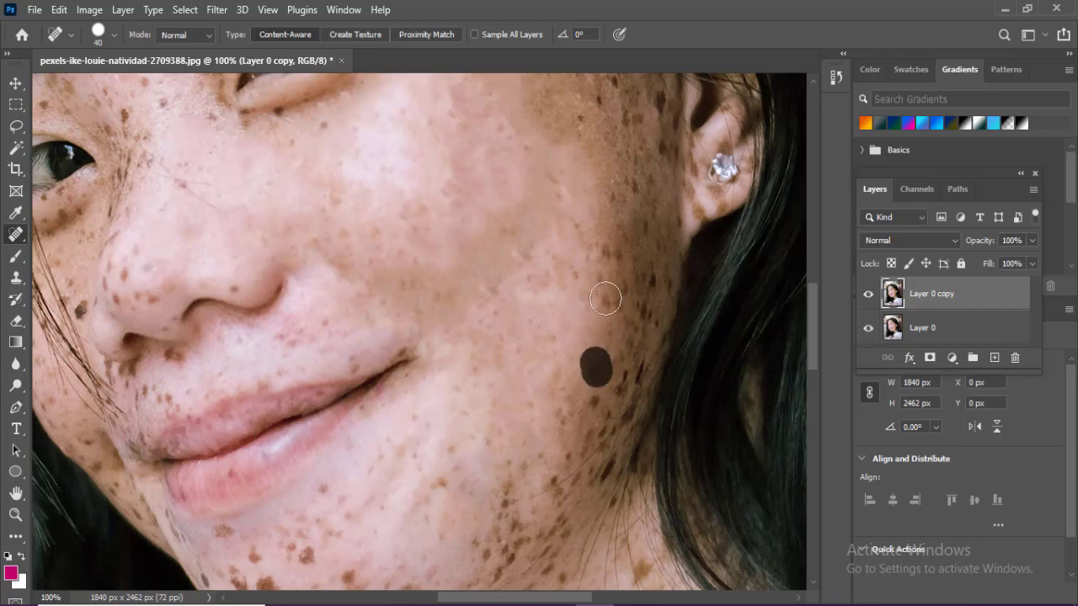
pyautogui.click(602, 291)
pyautogui.click(603, 243)
pyautogui.click(611, 195)
pyautogui.click(575, 125)
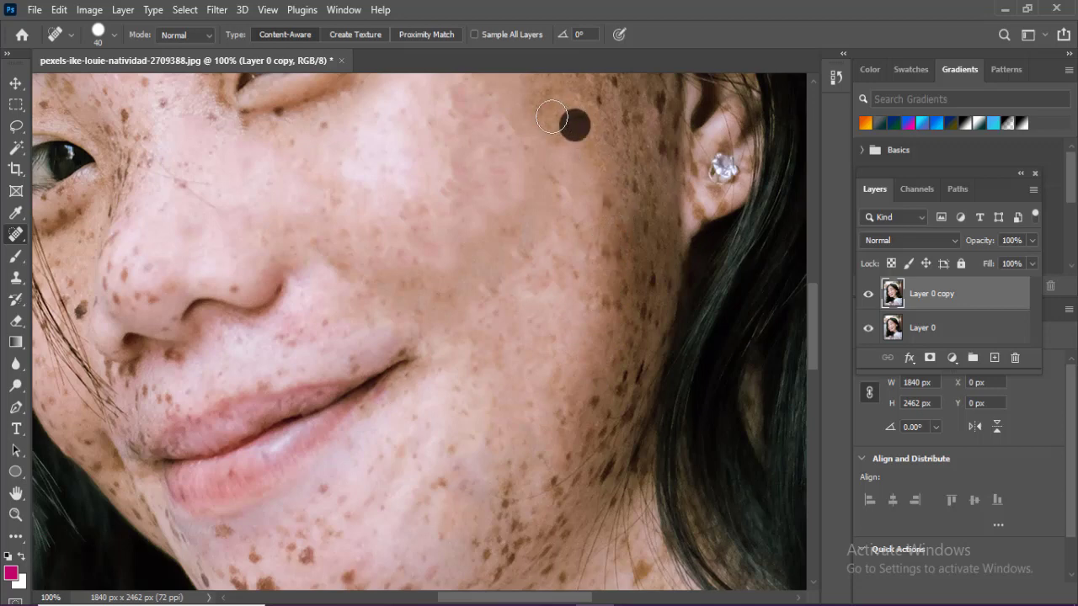
pyautogui.click(552, 114)
pyautogui.click(555, 188)
# Enlarge the brush slightly and heal freckles along the jaw and lower cheek
pyautogui.press(']')
pyautogui.click(615, 311)
pyautogui.click(558, 497)
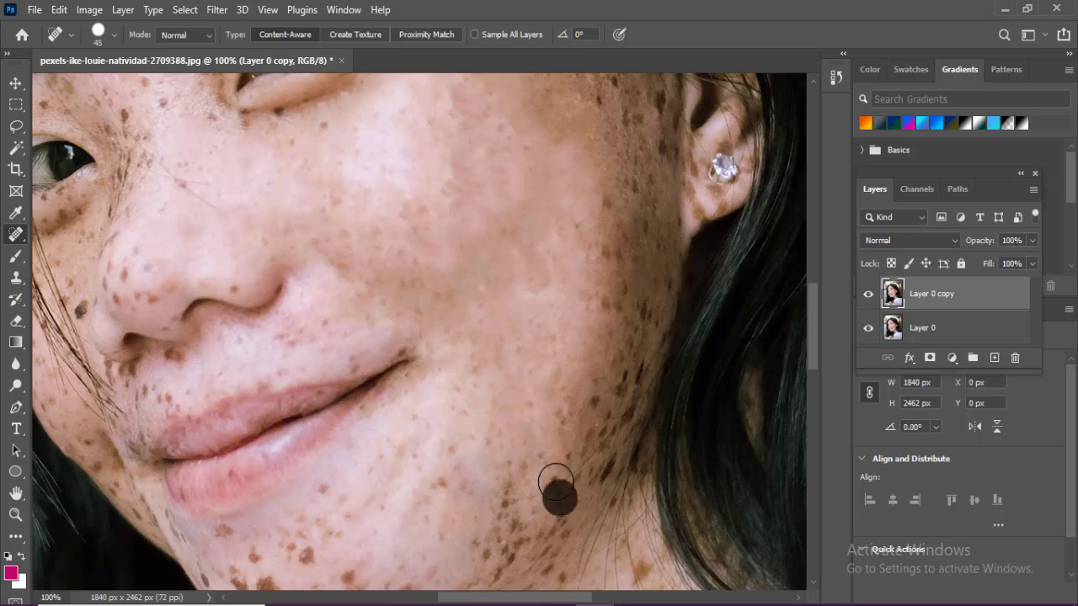
pyautogui.click(555, 482)
pyautogui.moveTo(518, 490); pyautogui.dragTo(508, 530)
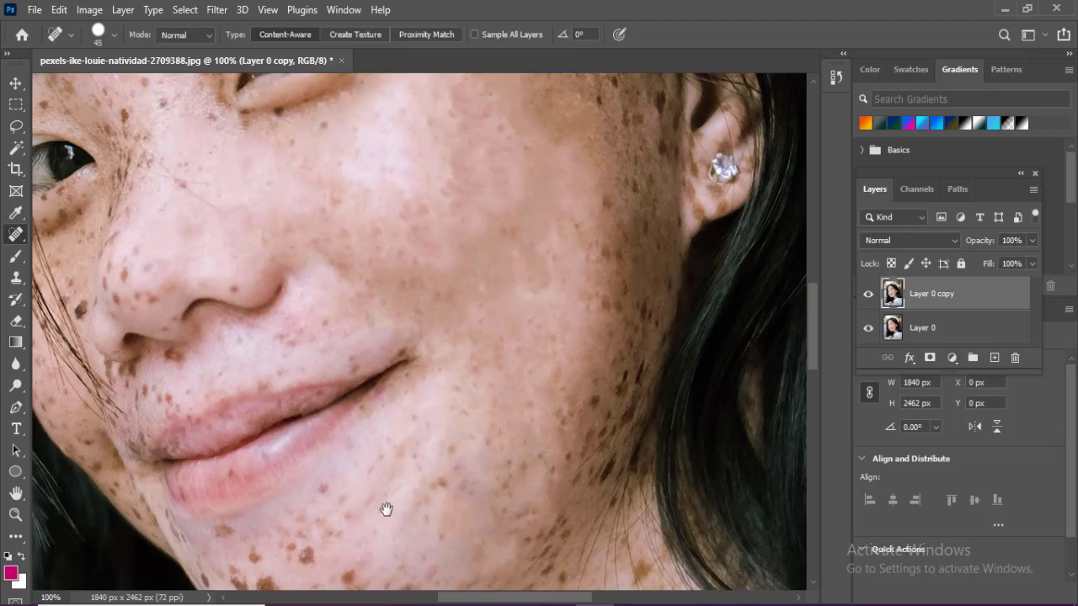
# Pan to the chin and heal its freckles with a smaller brush
pyautogui.moveTo(379, 516); pyautogui.dragTo(436, 383)
pyautogui.press('[')
pyautogui.press('[')
pyautogui.press('[')
pyautogui.click(404, 440)
pyautogui.click(421, 489)
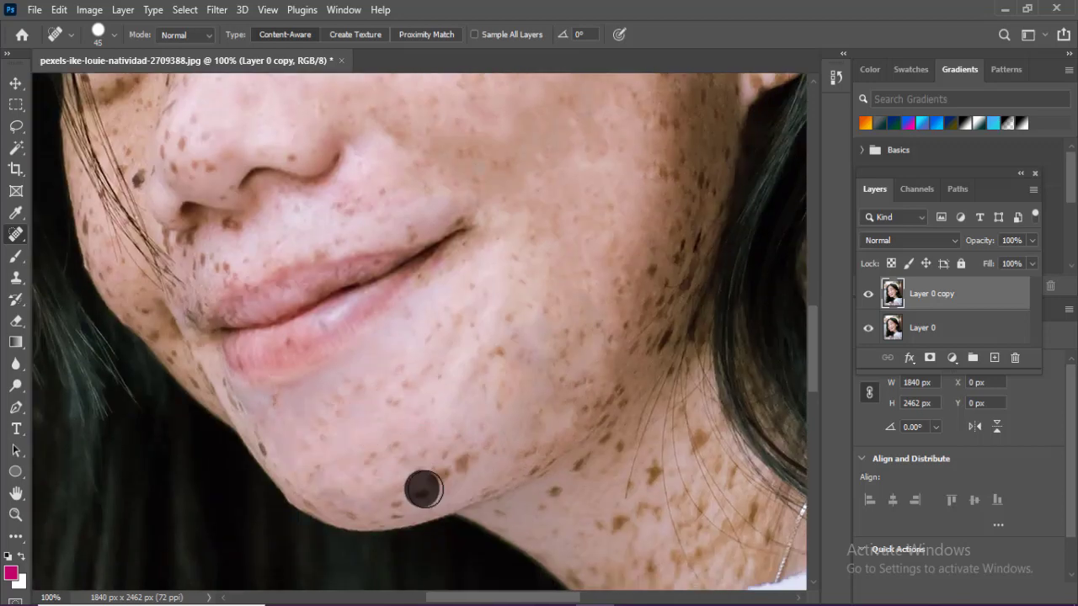
pyautogui.moveTo(413, 484); pyautogui.dragTo(484, 455)
pyautogui.click(383, 507)
# Heal the freckles beside the nostril and above the upper lip
pyautogui.click(302, 248)
pyautogui.click(266, 269)
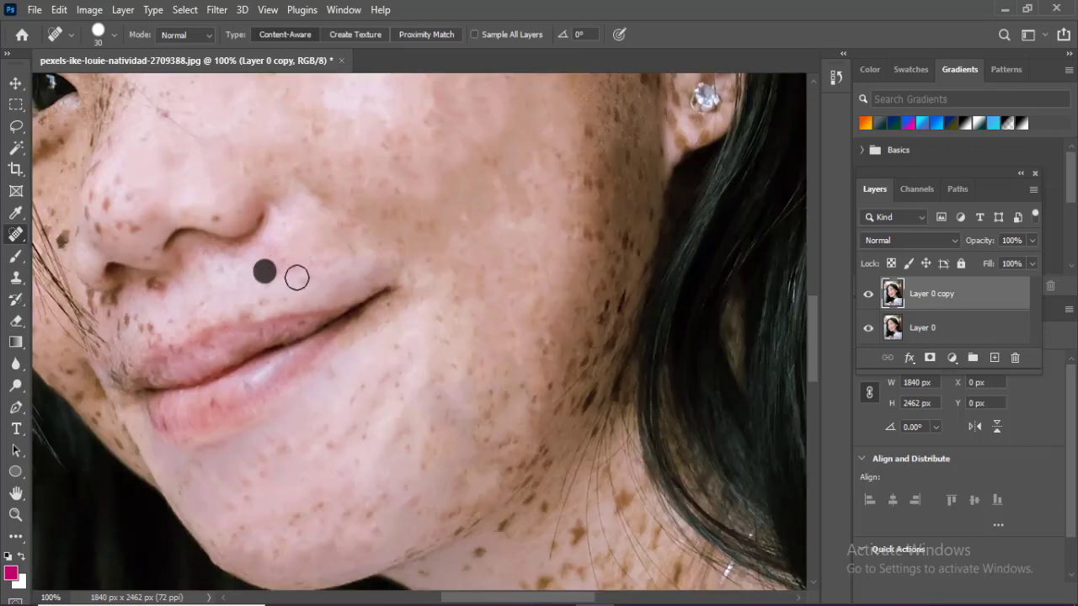
pyautogui.click(244, 308)
pyautogui.moveTo(171, 300); pyautogui.dragTo(302, 276)
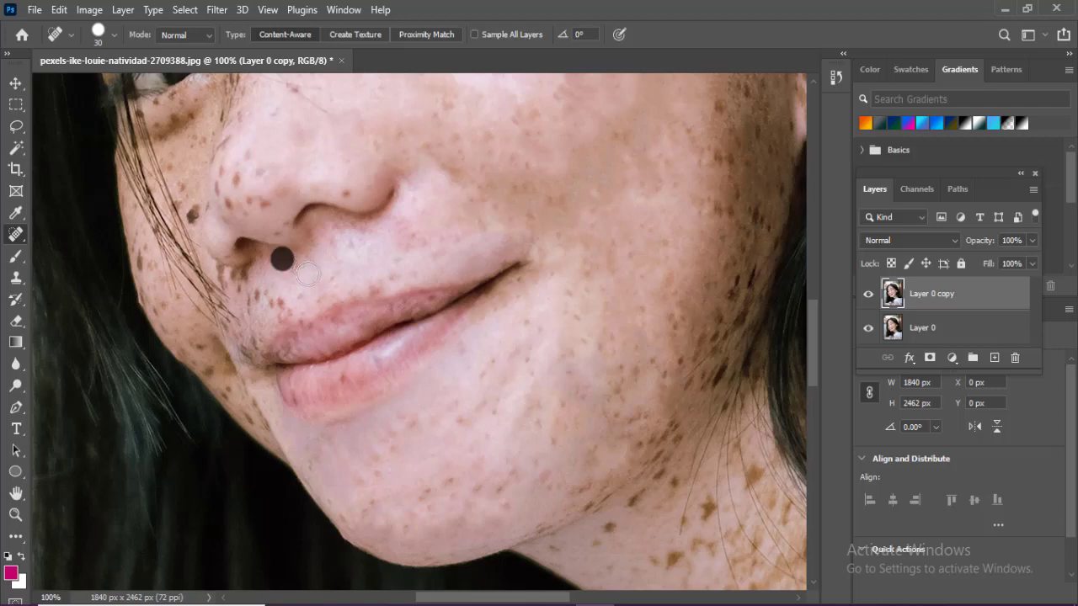
pyautogui.click(399, 277)
pyautogui.click(359, 243)
pyautogui.click(296, 300)
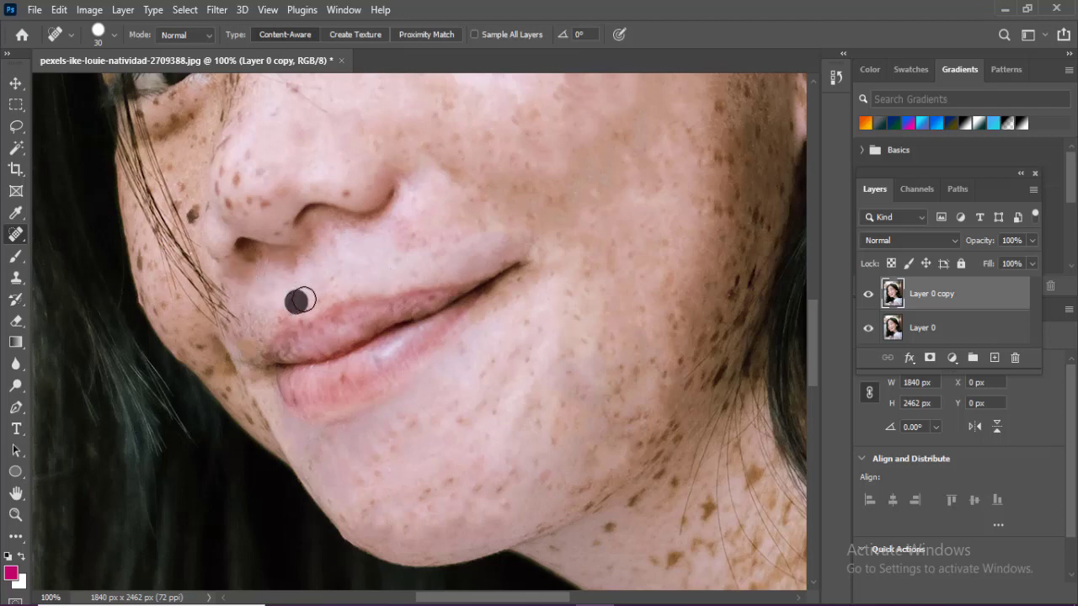
pyautogui.click(429, 260)
# Heal freckles beside the nose and along the jaw, plus the dark mole near the nostril
pyautogui.moveTo(348, 325); pyautogui.dragTo(384, 251)
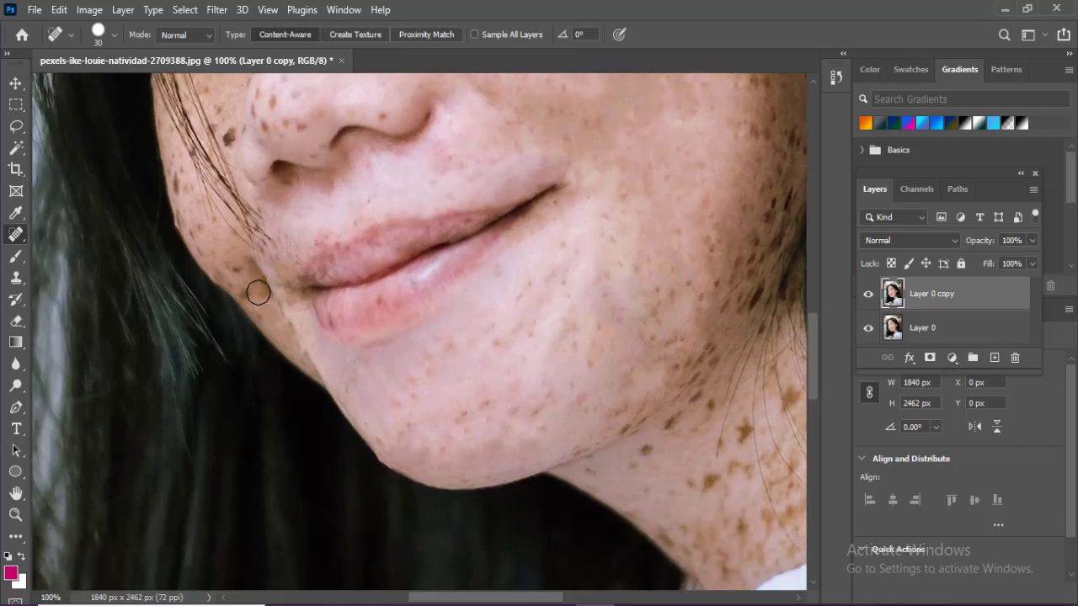
pyautogui.click(238, 269)
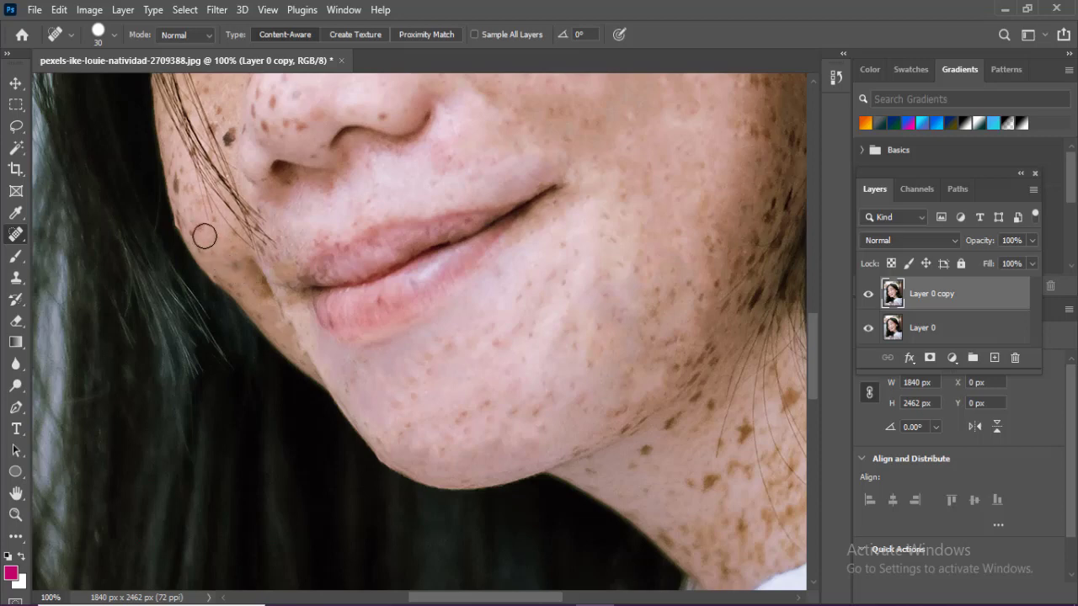
pyautogui.click(205, 236)
pyautogui.click(185, 198)
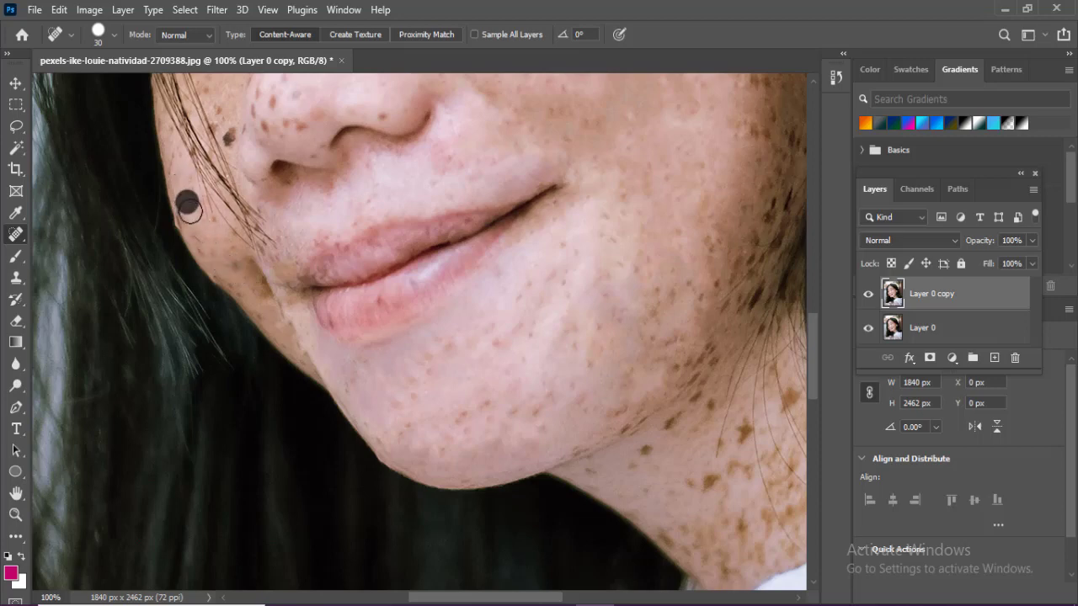
pyautogui.click(197, 231)
pyautogui.click(224, 131)
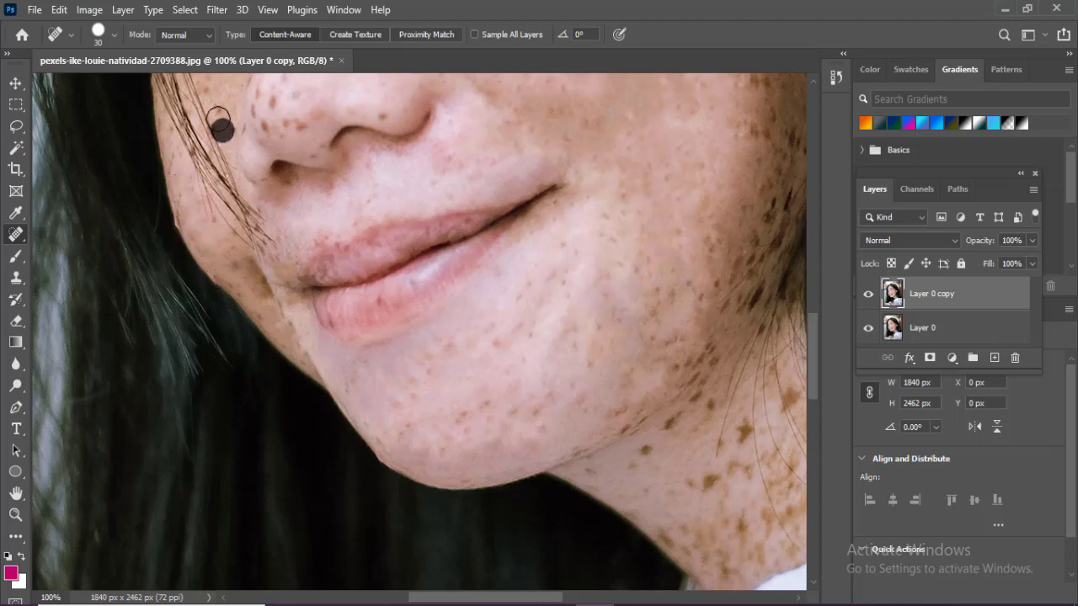
pyautogui.click(232, 266)
pyautogui.click(252, 291)
# Heal freckles on the neck, along the cheek and near the ear, resizing the brush
pyautogui.moveTo(477, 469); pyautogui.dragTo(542, 510)
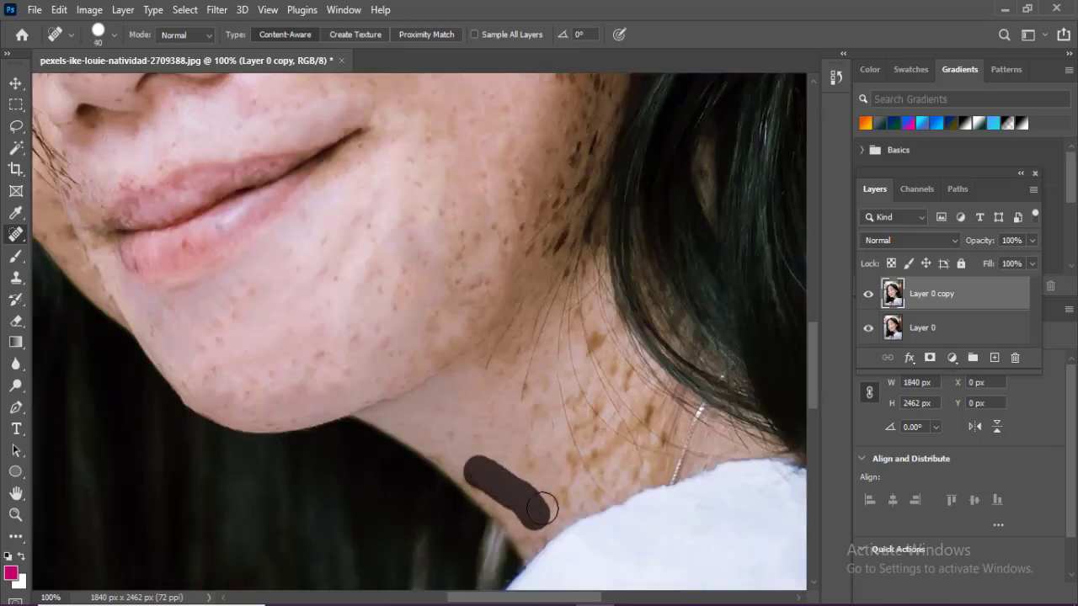
pyautogui.click(567, 464)
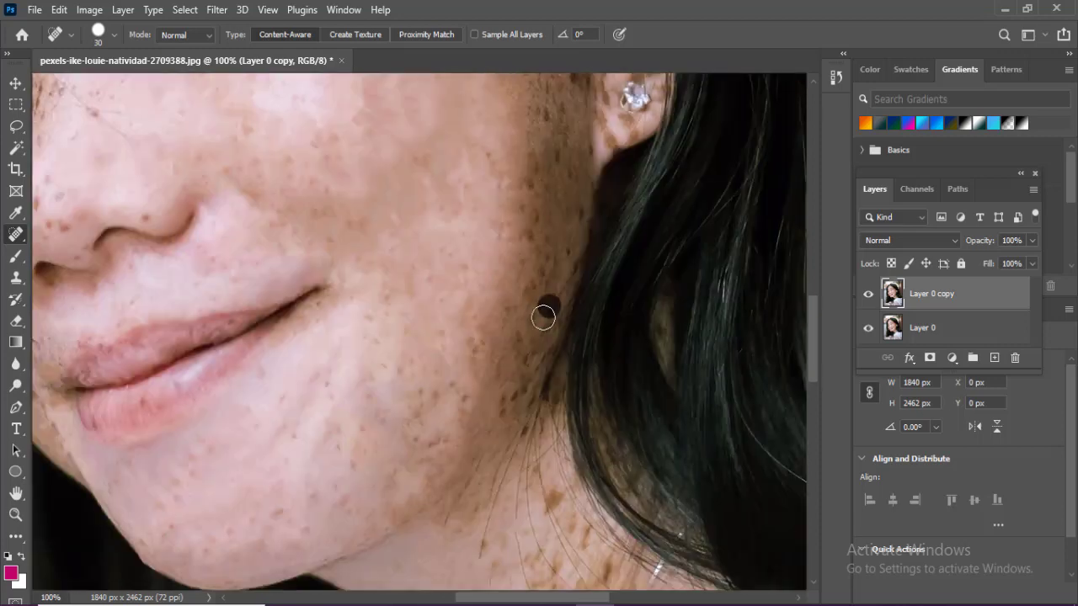
pyautogui.click(509, 392)
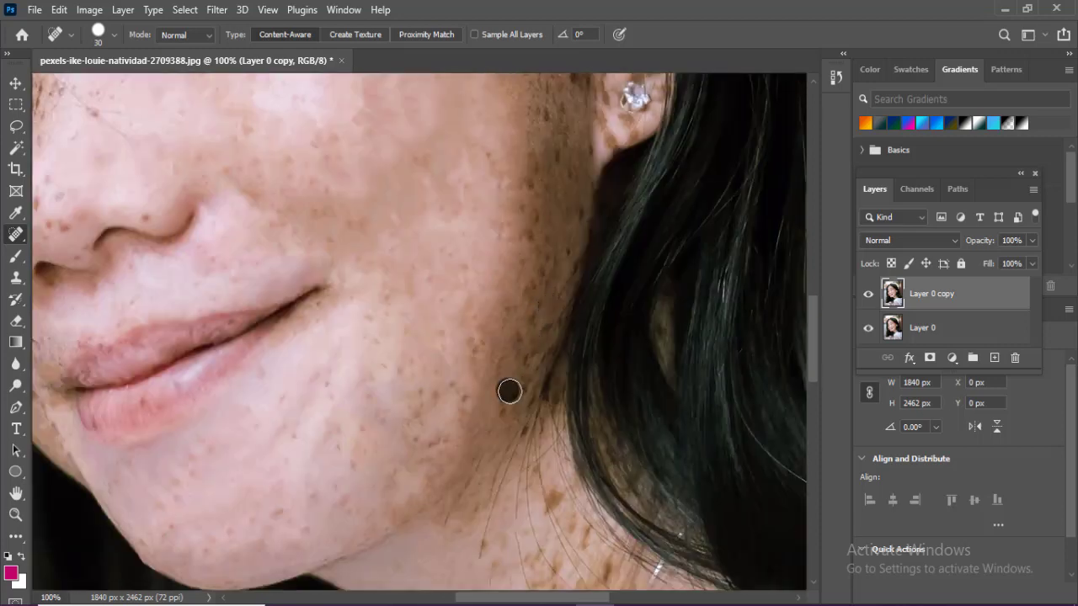
pyautogui.press(']')
pyautogui.moveTo(416, 370); pyautogui.dragTo(415, 439)
pyautogui.click(238, 450)
pyautogui.click(452, 244)
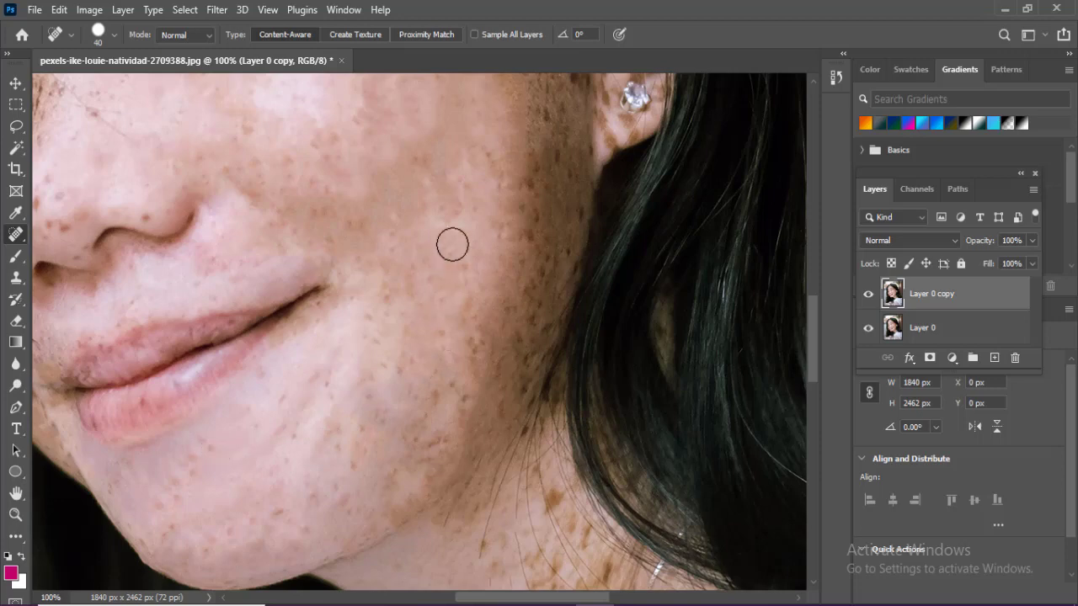
pyautogui.press('[')
pyautogui.press('[')
pyautogui.moveTo(664, 458); pyautogui.dragTo(683, 457)
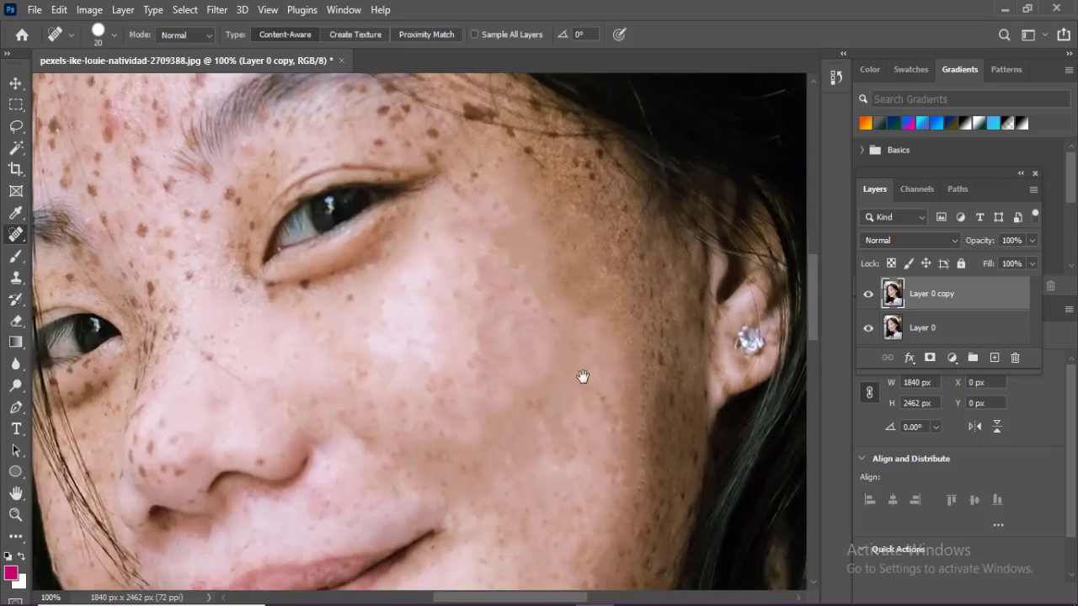
# Heal freckles below the eye, between brow and eye, and on the forehead
pyautogui.click(354, 390)
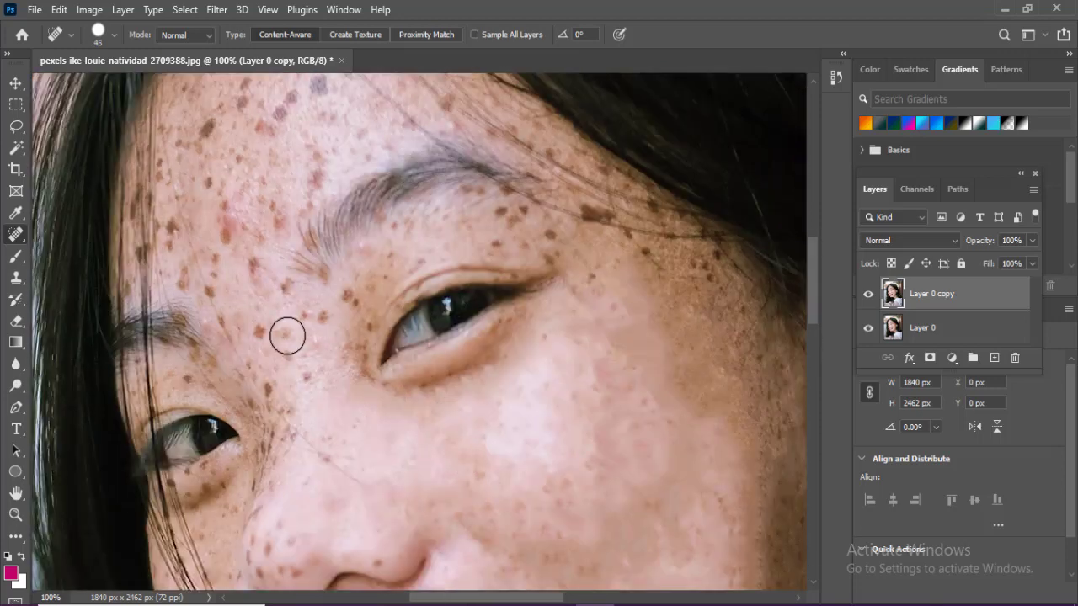
pyautogui.click(320, 312)
pyautogui.click(344, 300)
pyautogui.click(282, 295)
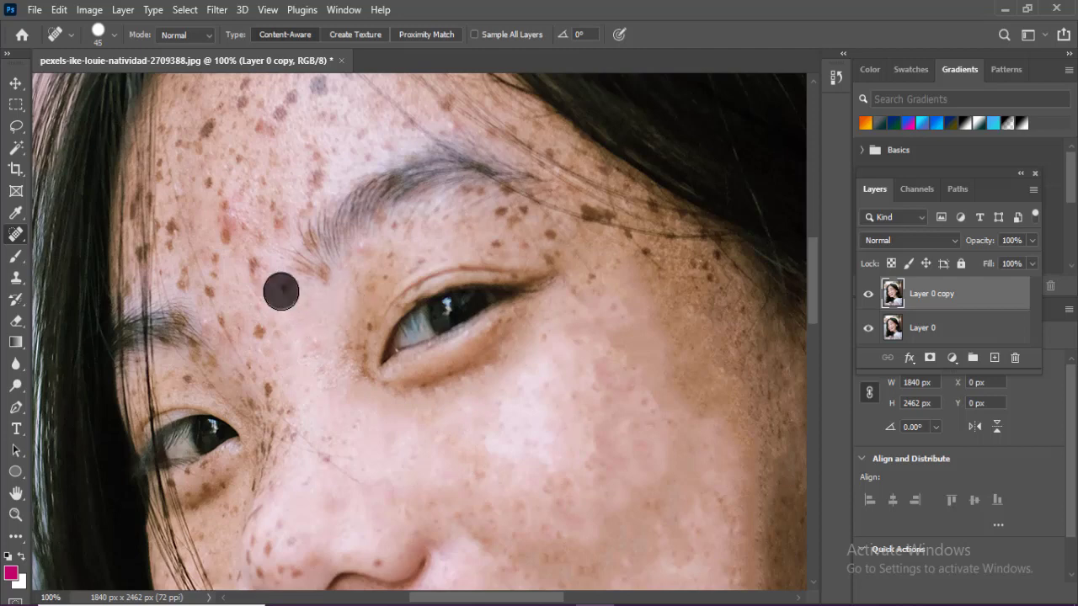
pyautogui.click(265, 327)
pyautogui.click(269, 401)
pyautogui.click(233, 234)
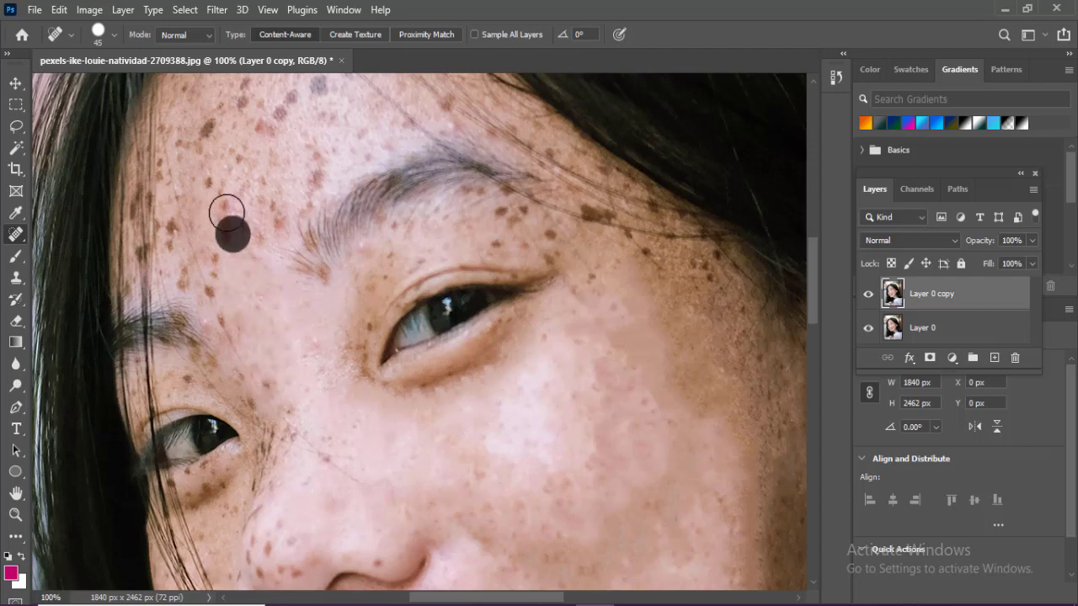
# Heal the large forehead freckles and one near the eyebrow with an enlarged brush
pyautogui.press(']')
pyautogui.press(']')
pyautogui.press(']')
pyautogui.click(270, 214)
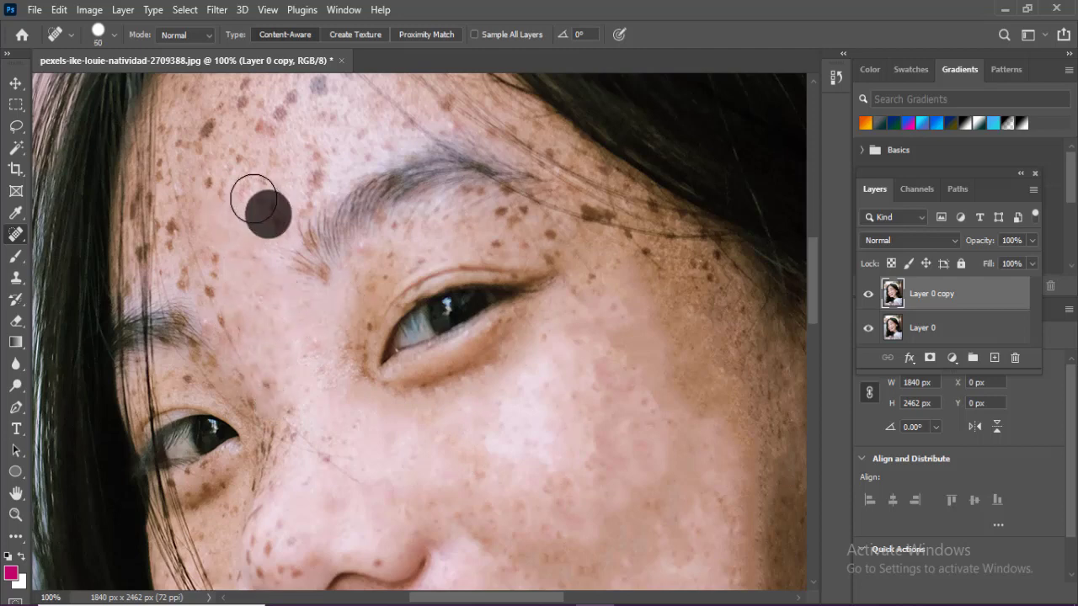
pyautogui.click(240, 185)
pyautogui.click(214, 183)
pyautogui.press('[')
pyautogui.press('[')
pyautogui.press('[')
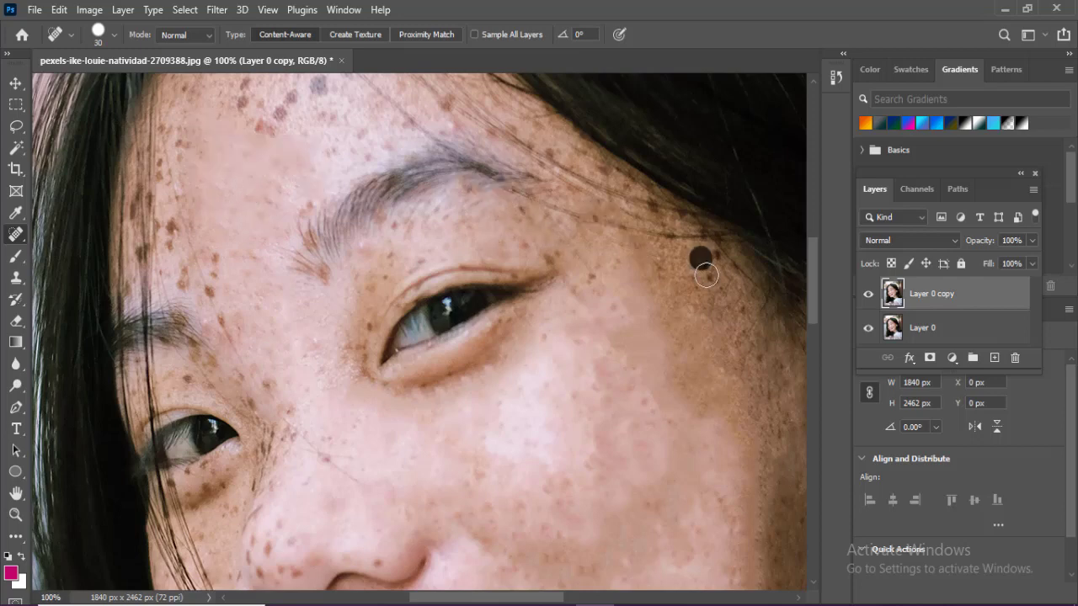
# Heal freckles beside and on the nose, under the eye and beside the upper lip
pyautogui.scroll(-5, 707, 253)
pyautogui.click(311, 357)
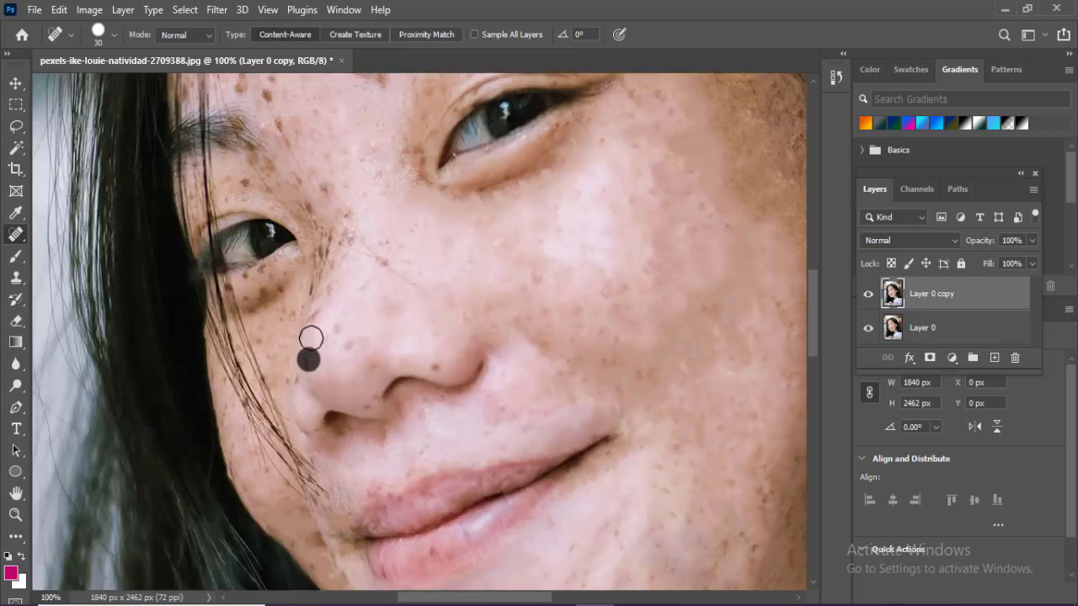
pyautogui.click(315, 316)
pyautogui.click(440, 364)
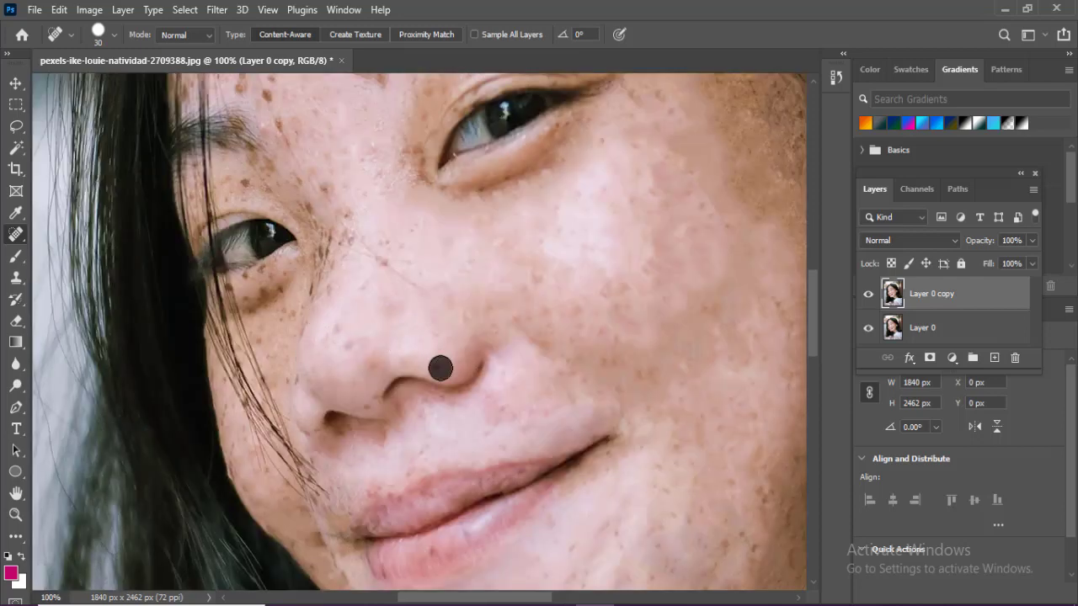
pyautogui.click(283, 296)
pyautogui.scroll(-3, 445, 438)
pyautogui.click(375, 377)
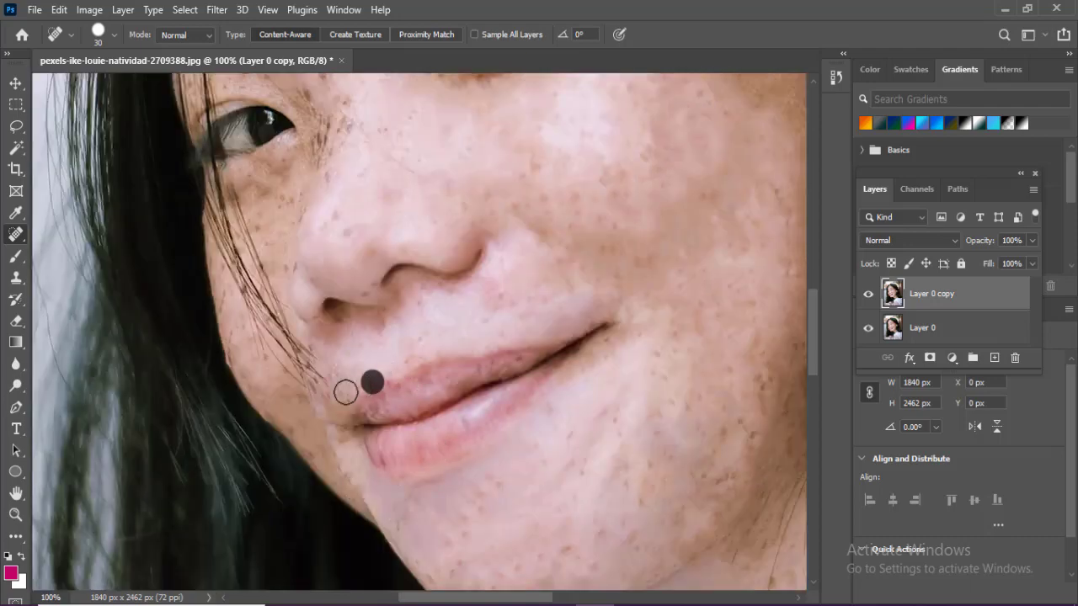
# Heal freckles around both eyes and low on the forehead
pyautogui.moveTo(331, 170); pyautogui.dragTo(382, 367)
pyautogui.click(313, 238)
pyautogui.click(287, 266)
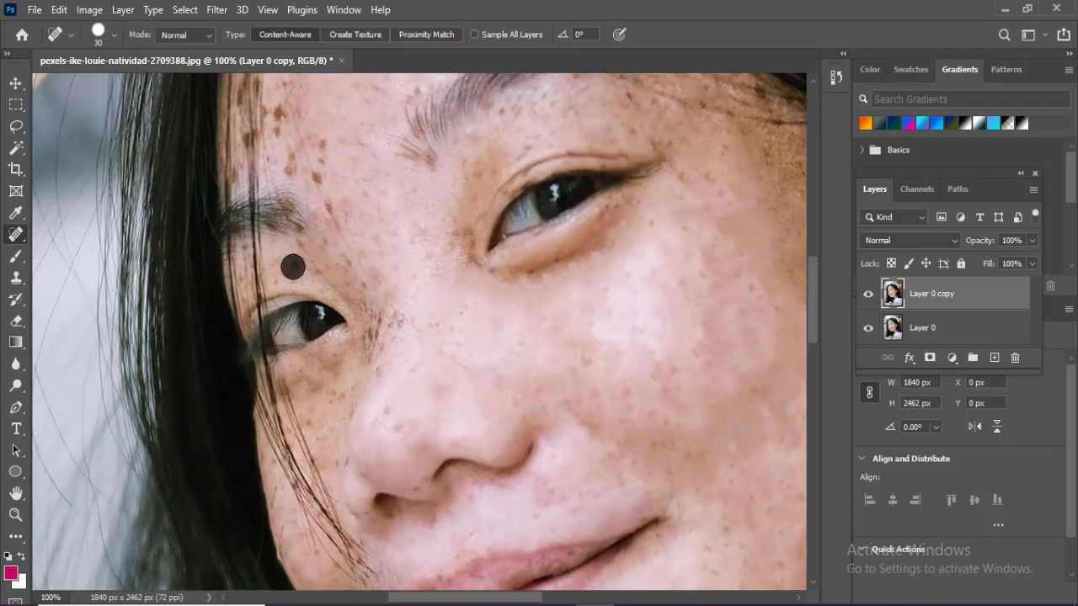
pyautogui.click(493, 306)
pyautogui.moveTo(318, 209); pyautogui.dragTo(346, 282)
pyautogui.click(346, 282)
# Heal dark freckles on the upper forehead and above the eyebrow with a larger brush
pyautogui.press(']')
pyautogui.moveTo(360, 119)
pyautogui.mouseDown()
pyautogui.moveTo(355, 258)
pyautogui.moveTo(336, 320)
pyautogui.mouseUp()
pyautogui.click(328, 131)
pyautogui.click(378, 161)
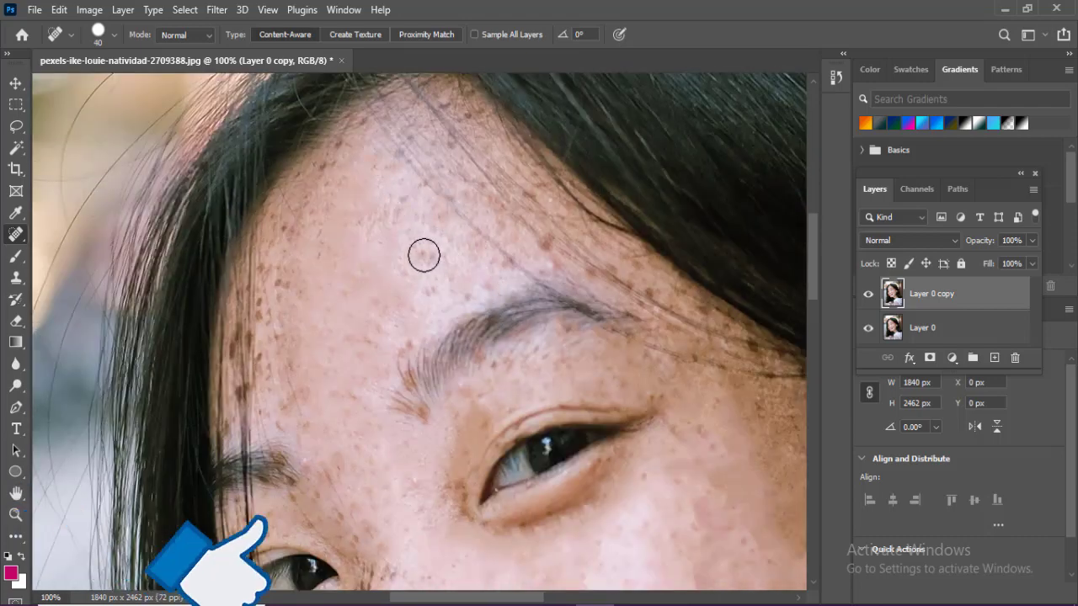
pyautogui.click(430, 281)
pyautogui.click(482, 277)
pyautogui.moveTo(416, 296); pyautogui.dragTo(411, 207)
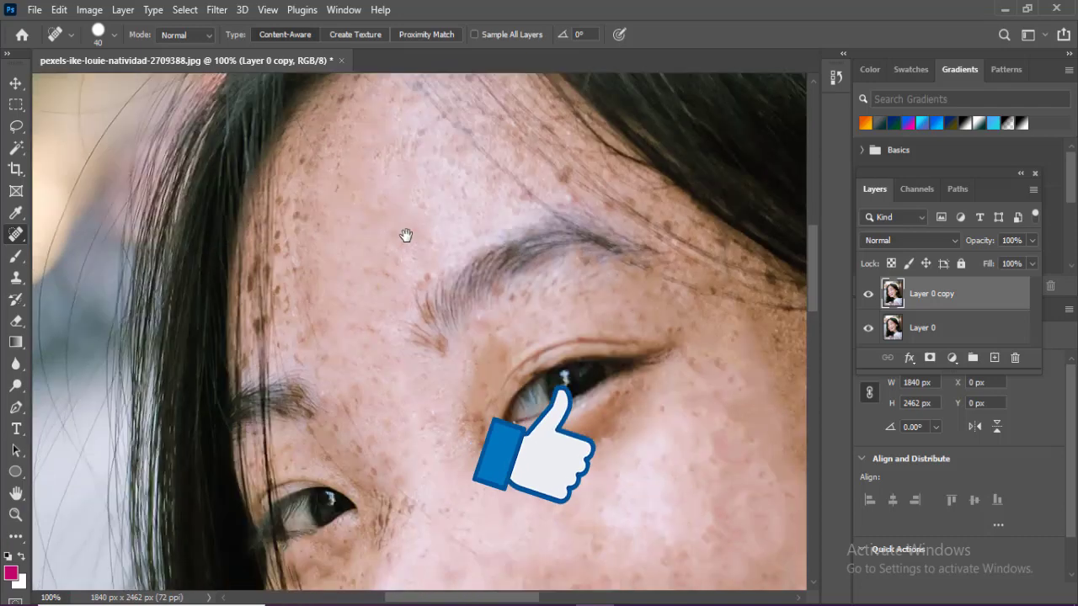
pyautogui.moveTo(409, 474); pyautogui.dragTo(397, 298)
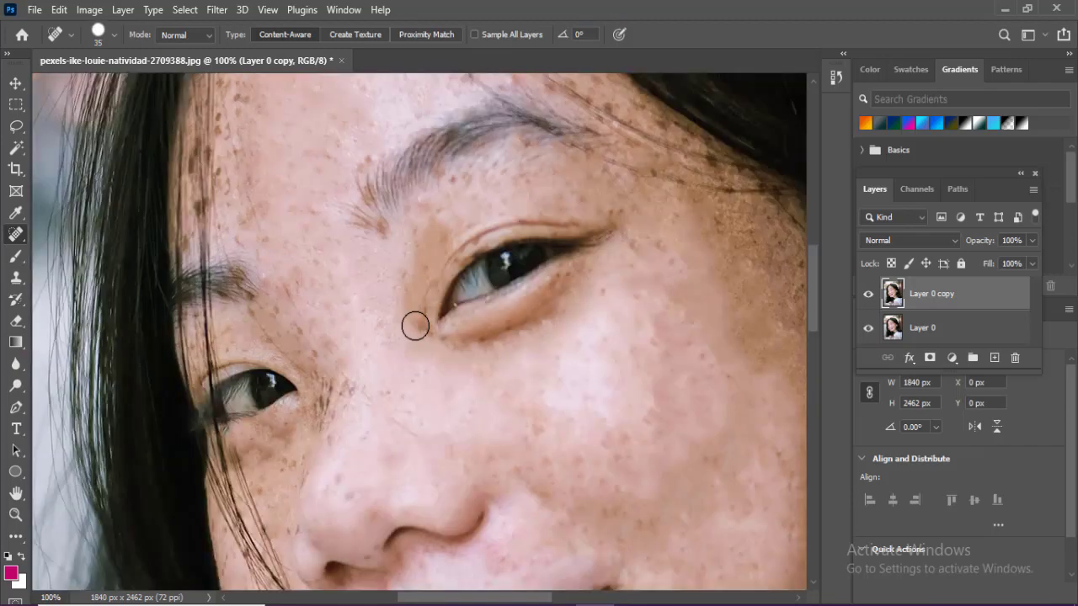
# Heal freckles on the eyebrow, beside the eye's outer corner and on the temple
pyautogui.click(417, 334)
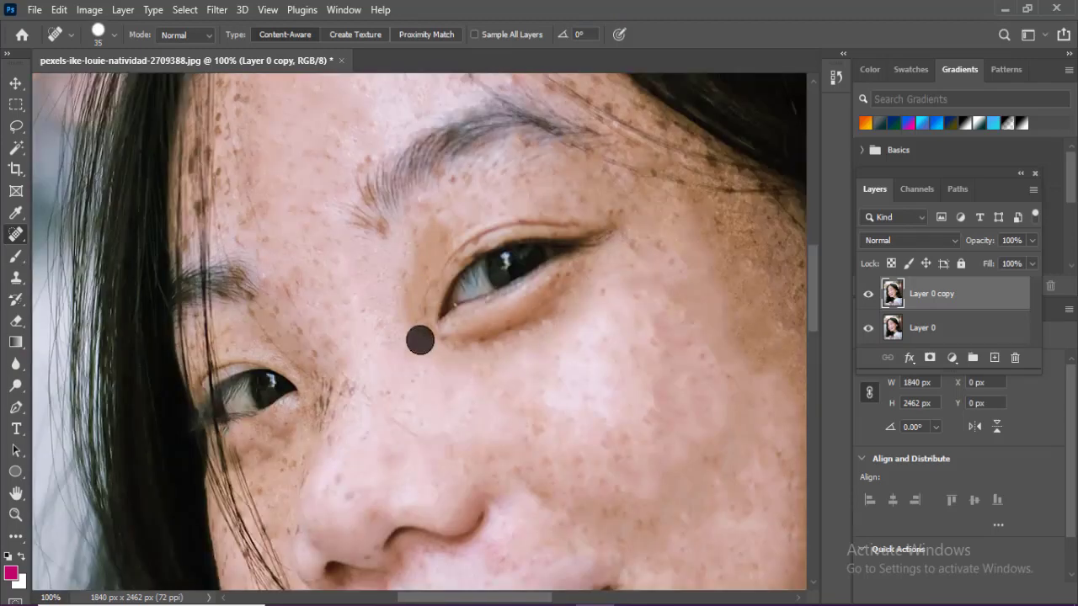
pyautogui.click(427, 204)
pyautogui.click(448, 182)
pyautogui.press('[')
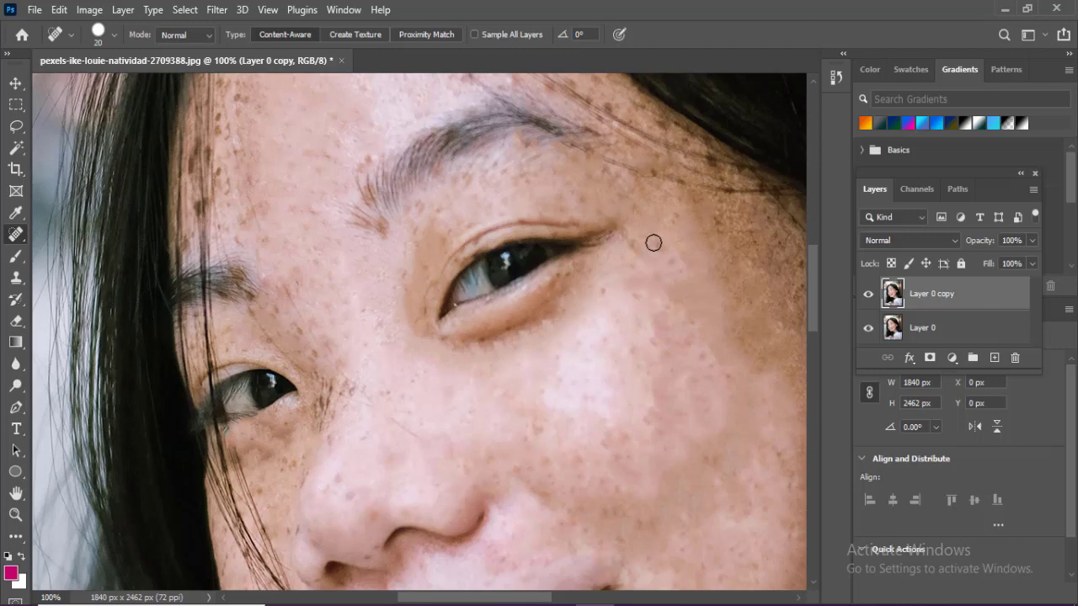
pyautogui.click(569, 280)
pyautogui.click(654, 236)
pyautogui.click(671, 262)
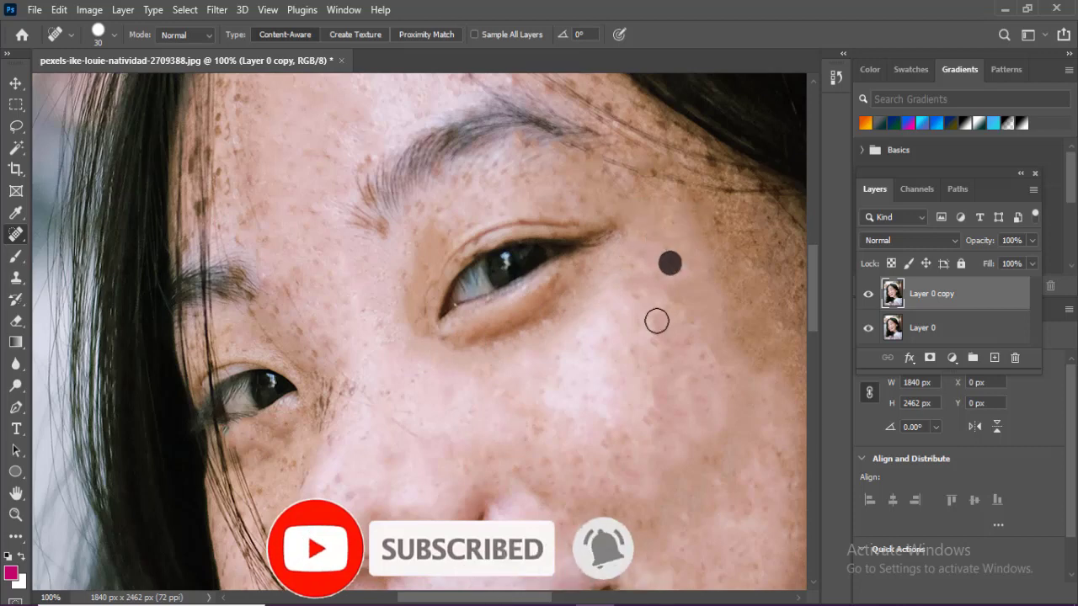
pyautogui.click(527, 145)
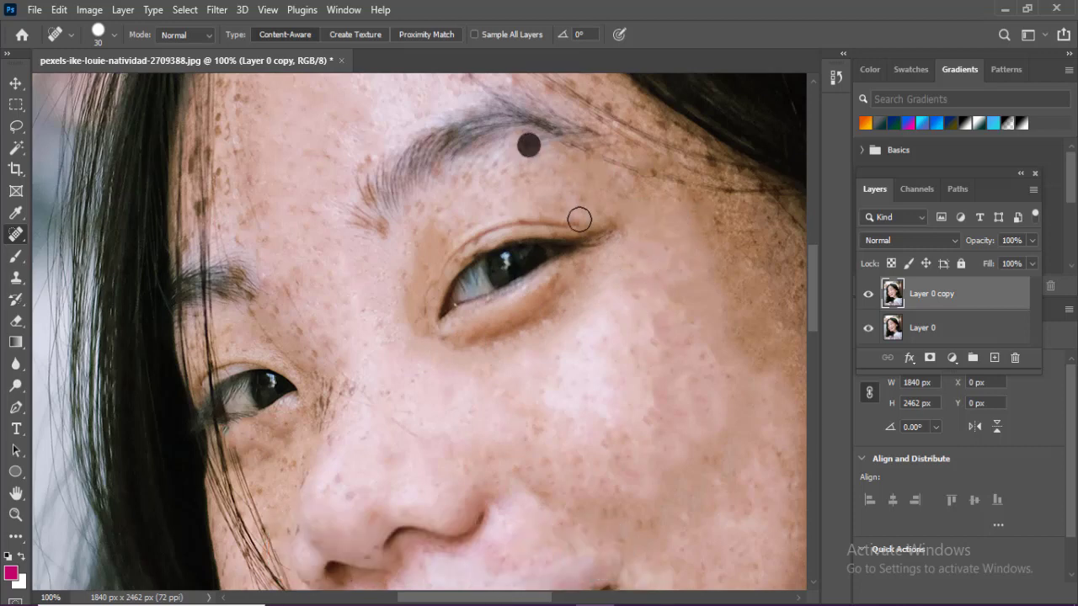
# Heal freckles beside the nose and at the lip corners
pyautogui.moveTo(332, 370); pyautogui.dragTo(437, 126)
pyautogui.click(462, 192)
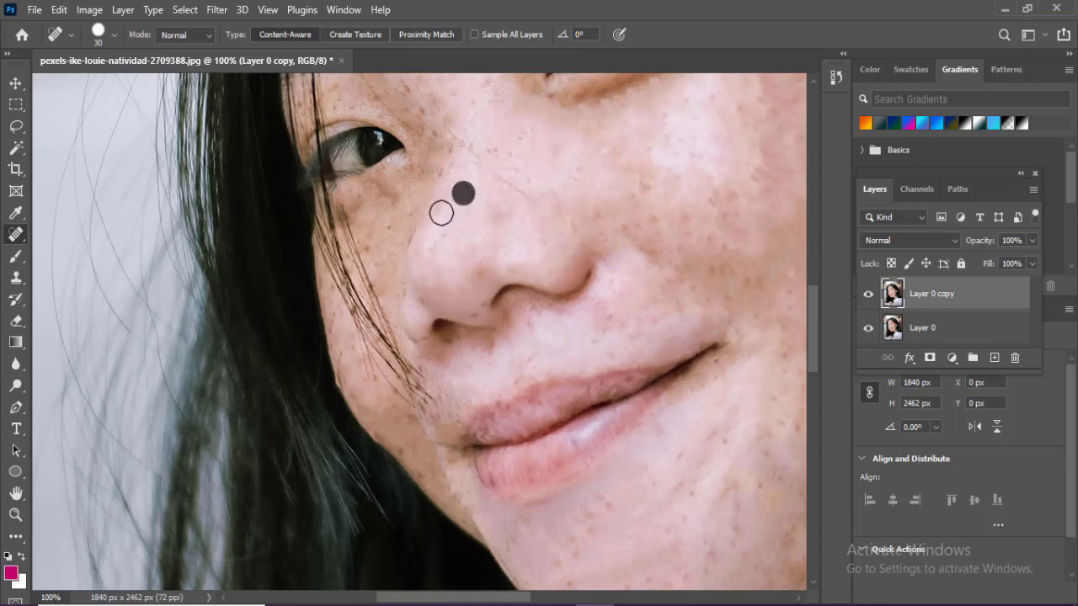
pyautogui.click(407, 235)
pyautogui.moveTo(439, 300); pyautogui.dragTo(440, 249)
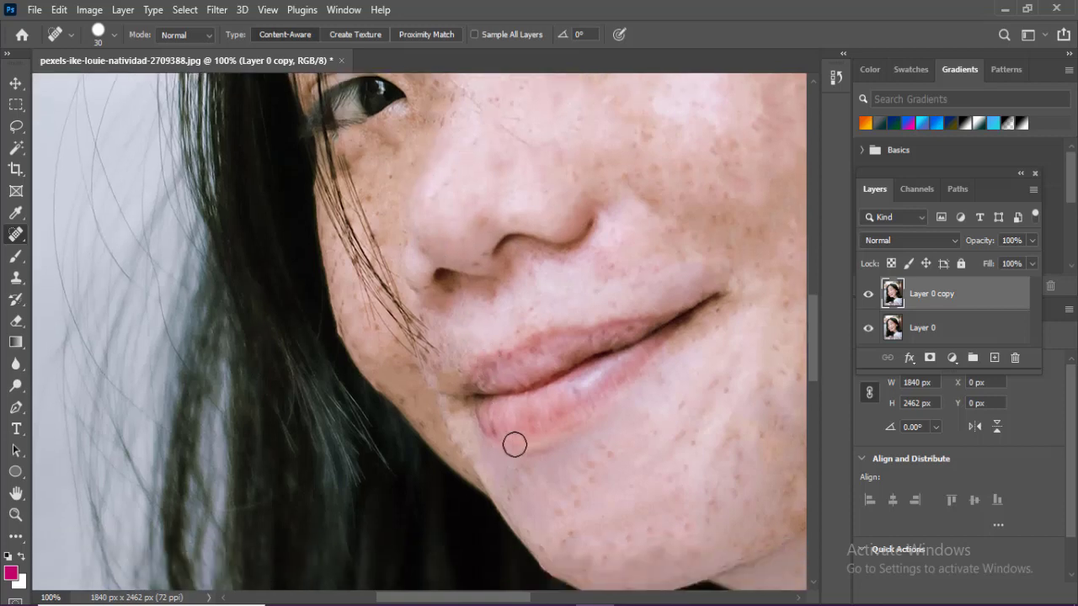
pyautogui.click(449, 403)
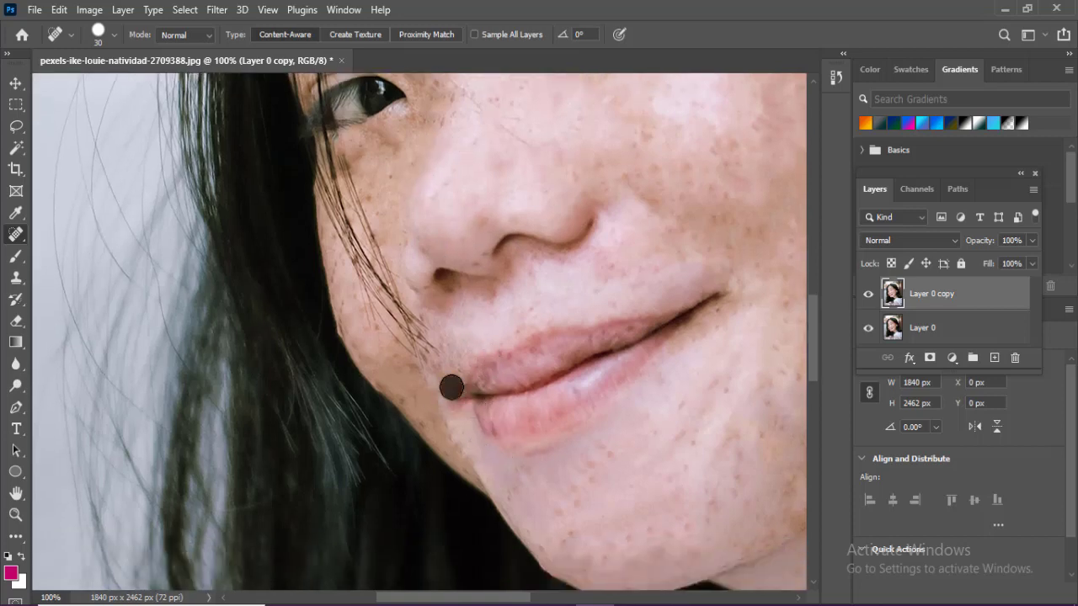
pyautogui.moveTo(573, 469)
pyautogui.mouseDown()
pyautogui.moveTo(523, 395)
pyautogui.moveTo(461, 423)
pyautogui.mouseUp()
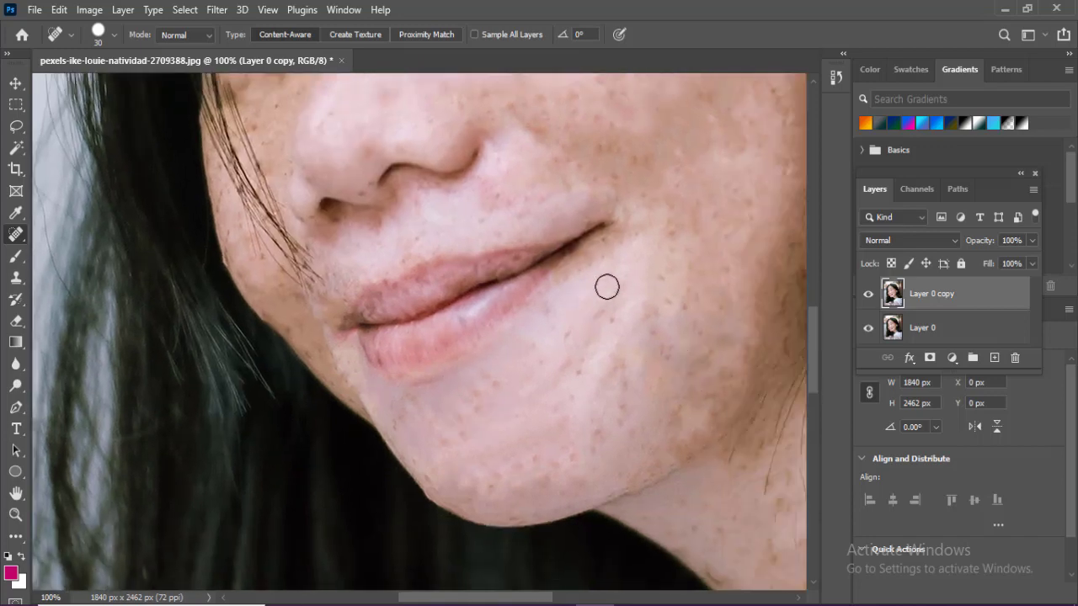
pyautogui.click(579, 254)
pyautogui.scroll(-2, 354, 247)
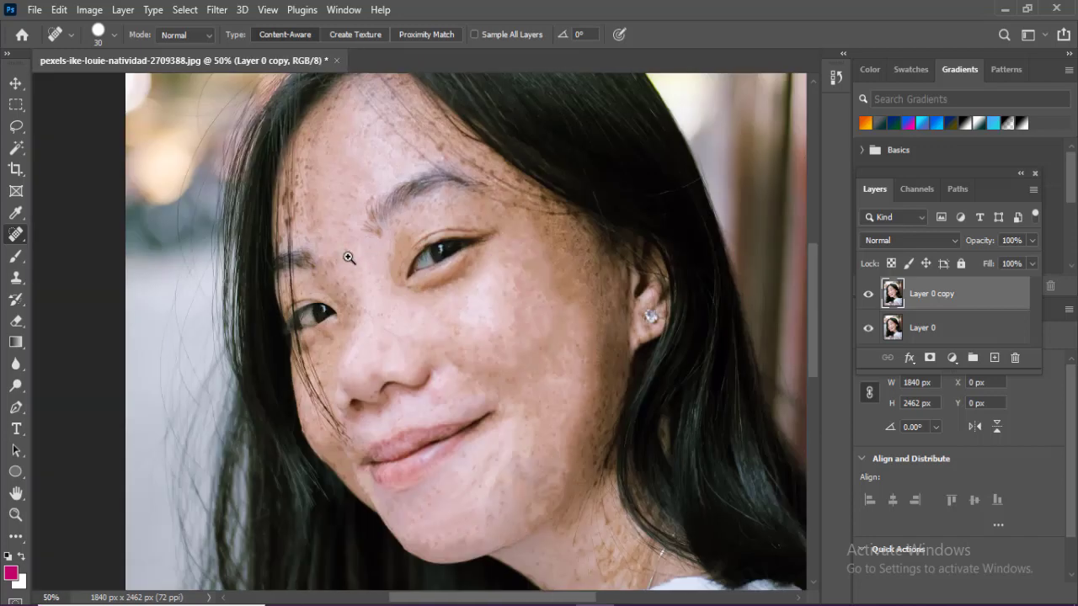
pyautogui.scroll(1, 390, 291)
pyautogui.moveTo(390, 291); pyautogui.dragTo(361, 274)
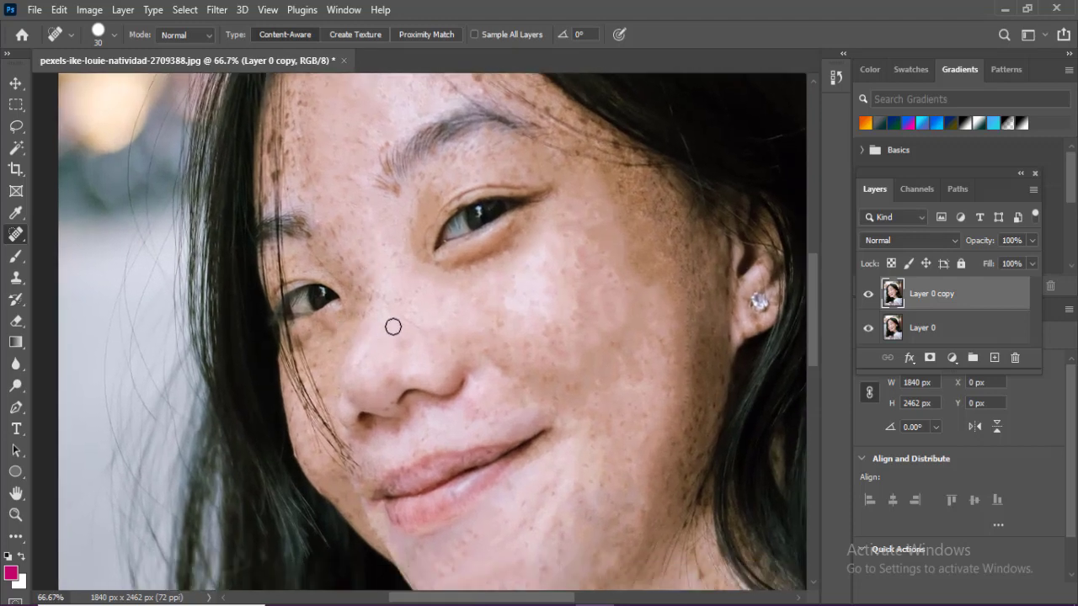
# Cycle to the Patch tool with Shift+J and zoom in on the face
pyautogui.hotkey('shift', 'j')
pyautogui.hotkey('ctrl', '+')
pyautogui.scroll(-1, 329, 392)
pyautogui.scroll(3, 329, 378)
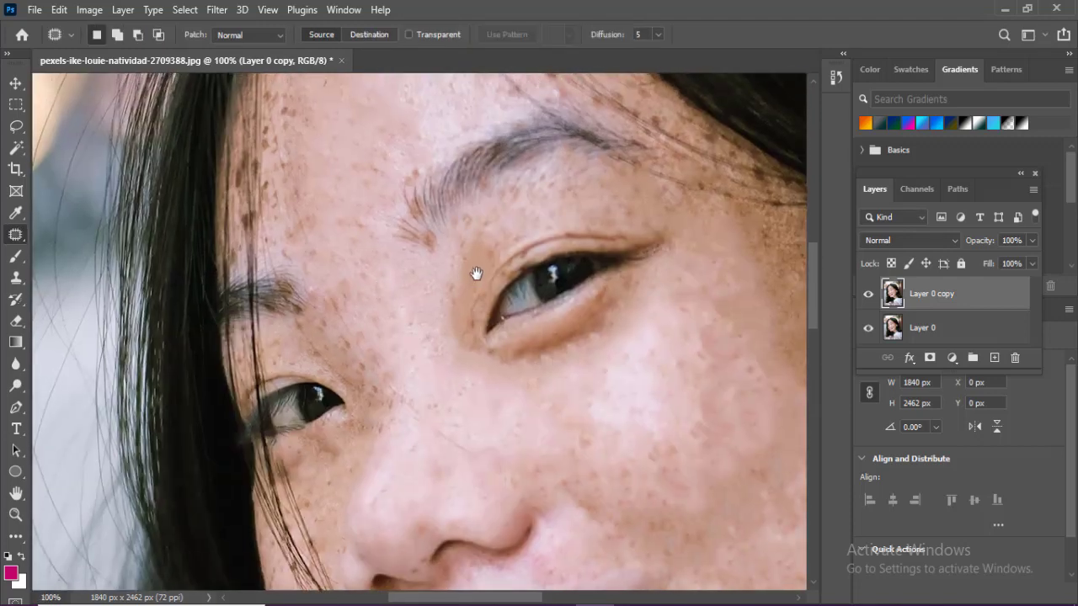
# Patch the freckled areas near the eye and on the cheek with nearby clean skin
pyautogui.moveTo(447, 260); pyautogui.dragTo(452, 207)
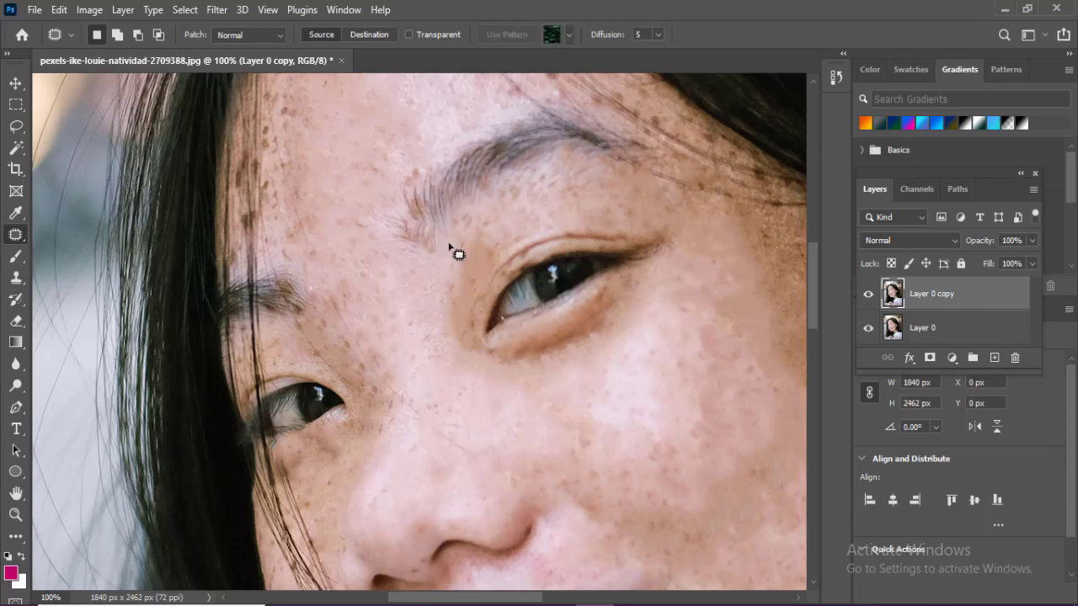
pyautogui.moveTo(523, 165); pyautogui.dragTo(528, 174)
pyautogui.click(494, 175)
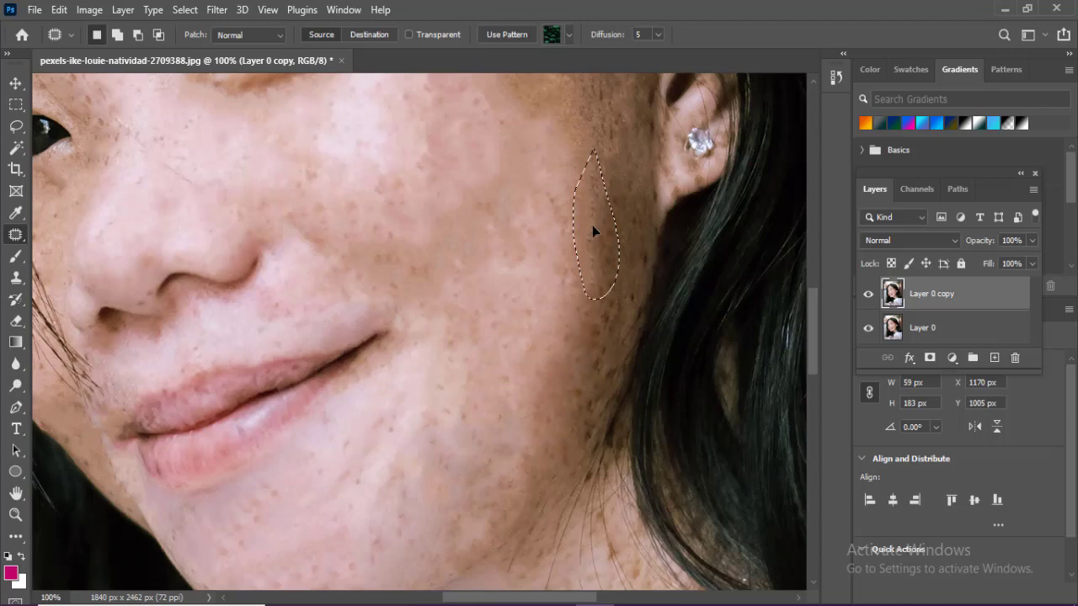
pyautogui.moveTo(593, 150); pyautogui.dragTo(575, 277)
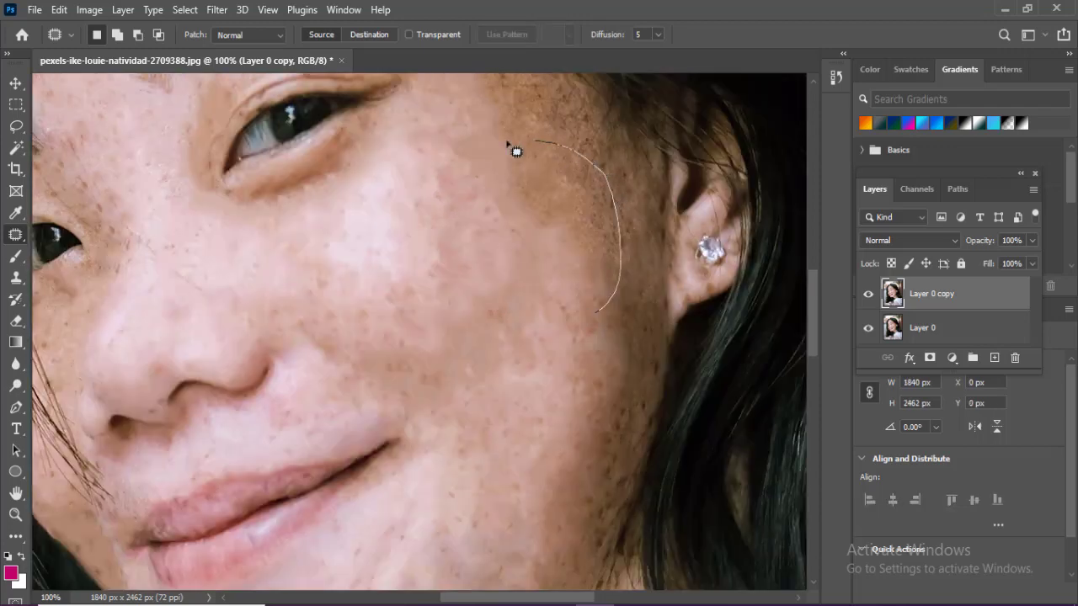
pyautogui.moveTo(509, 146)
pyautogui.mouseDown()
pyautogui.moveTo(493, 248)
pyautogui.moveTo(530, 272)
pyautogui.mouseUp()
pyautogui.hotkey('ctrl', 'd')
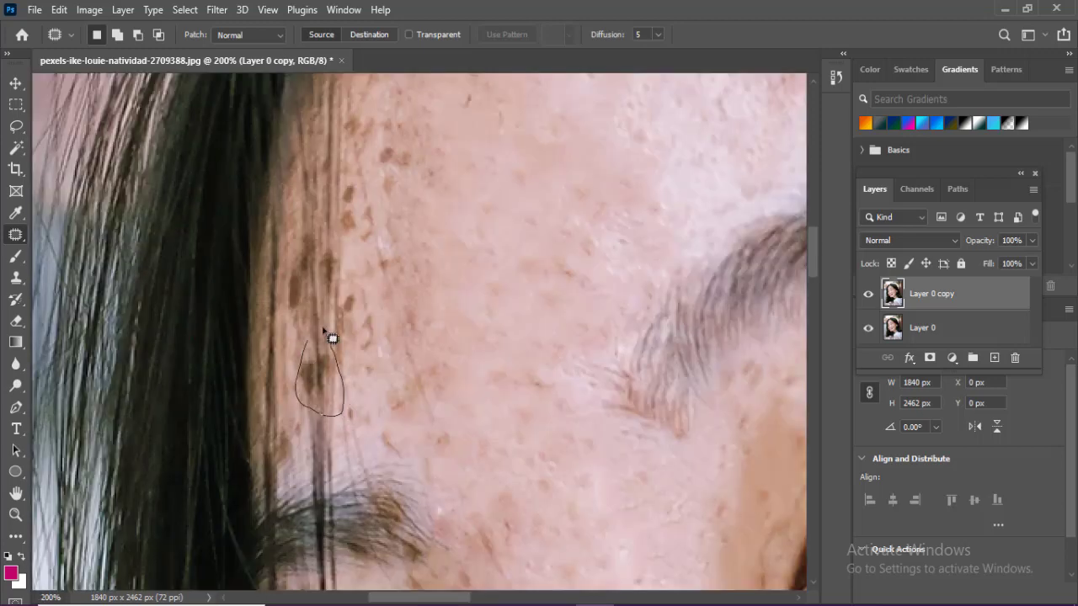
# Patch the brown spot at the temple using clean skin sampled below it
pyautogui.moveTo(324, 330); pyautogui.dragTo(327, 335)
pyautogui.moveTo(331, 378)
pyautogui.mouseDown()
pyautogui.moveTo(323, 278)
pyautogui.moveTo(321, 392)
pyautogui.mouseUp()
pyautogui.hotkey('ctrl', 'd')
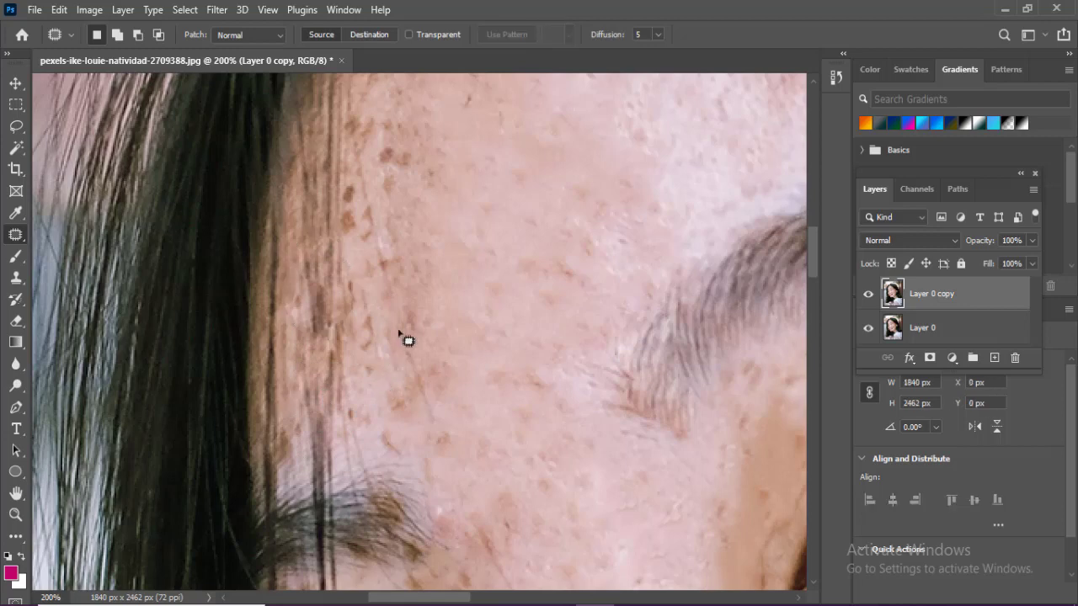
pyautogui.scroll(3, 404, 339)
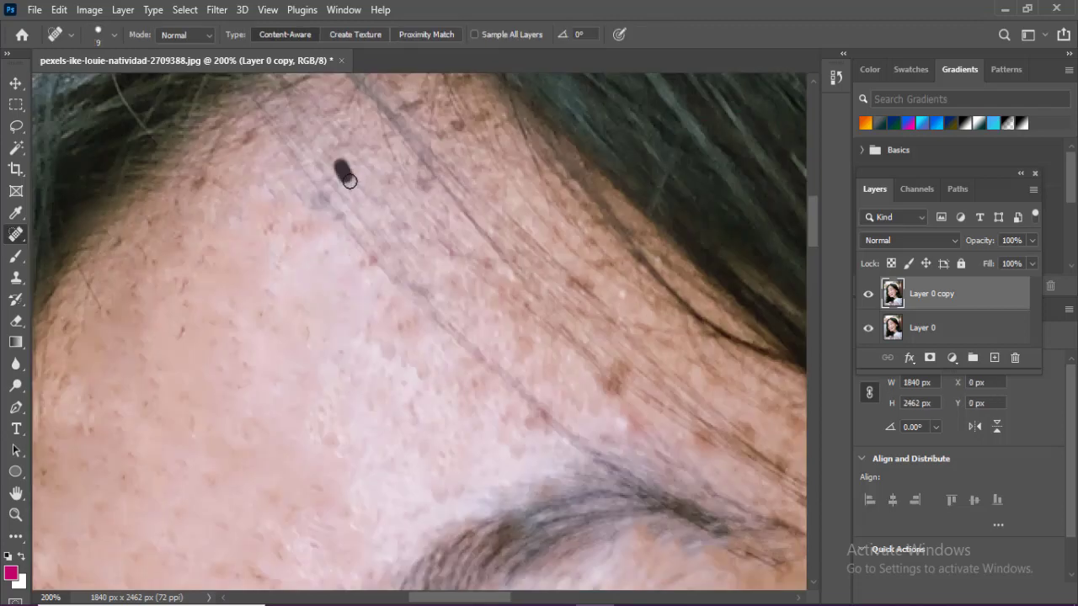
# Spot-heal the remaining forehead blemishes and the dark spots beside the eyebrow
pyautogui.moveTo(349, 180); pyautogui.dragTo(352, 190)
pyautogui.click(620, 373)
pyautogui.click(636, 371)
pyautogui.click(611, 387)
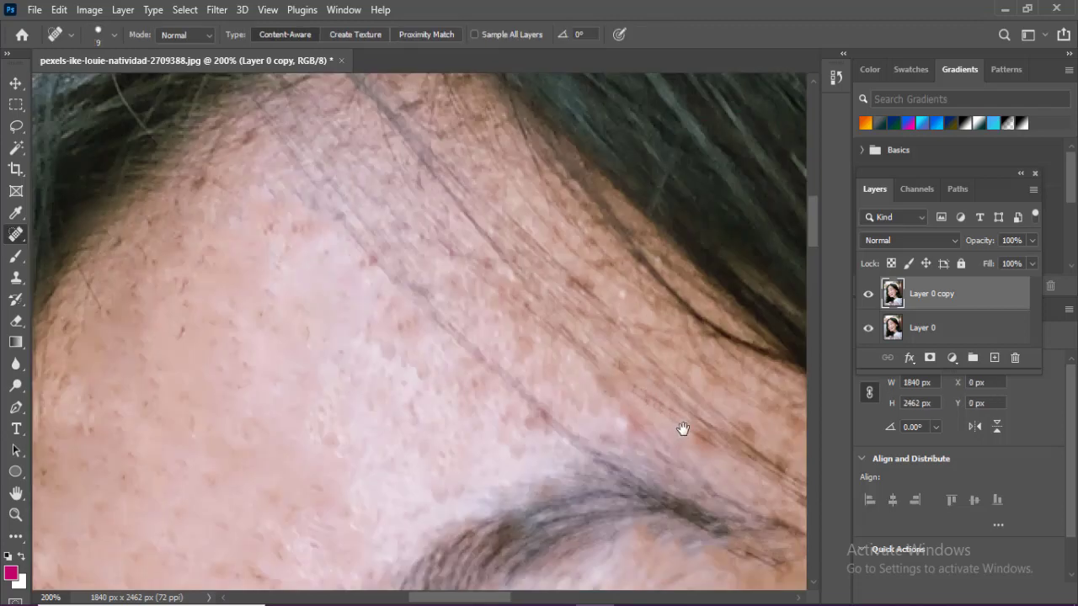
pyautogui.moveTo(393, 368); pyautogui.dragTo(376, 386)
pyautogui.moveTo(336, 290); pyautogui.dragTo(313, 308)
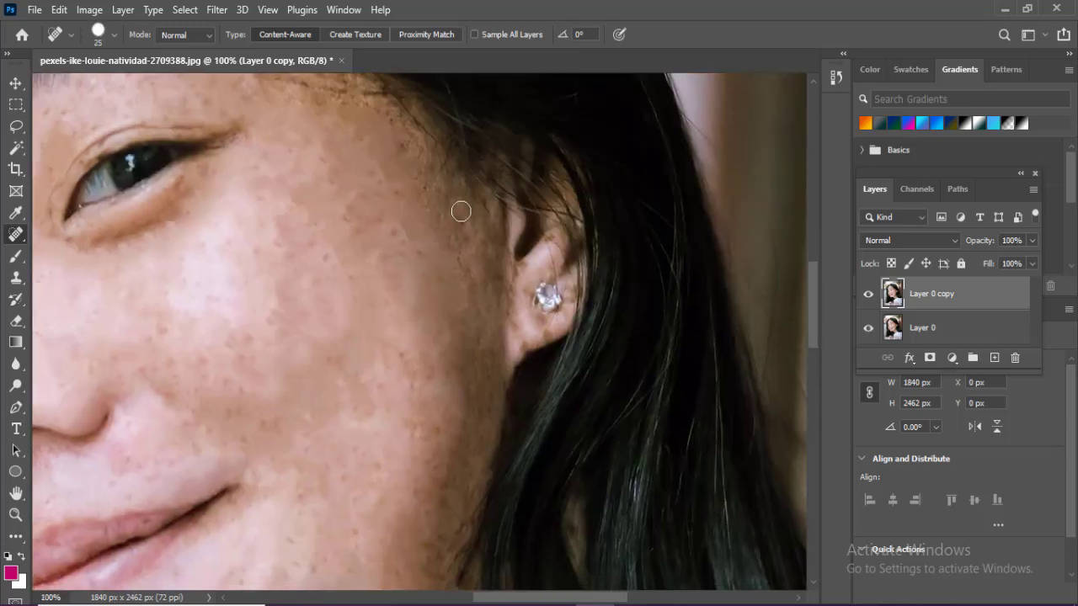
pyautogui.hotkey('ctrl', '0')
pyautogui.keyDown('shift'); pyautogui.click(951, 336); pyautogui.keyUp('shift')
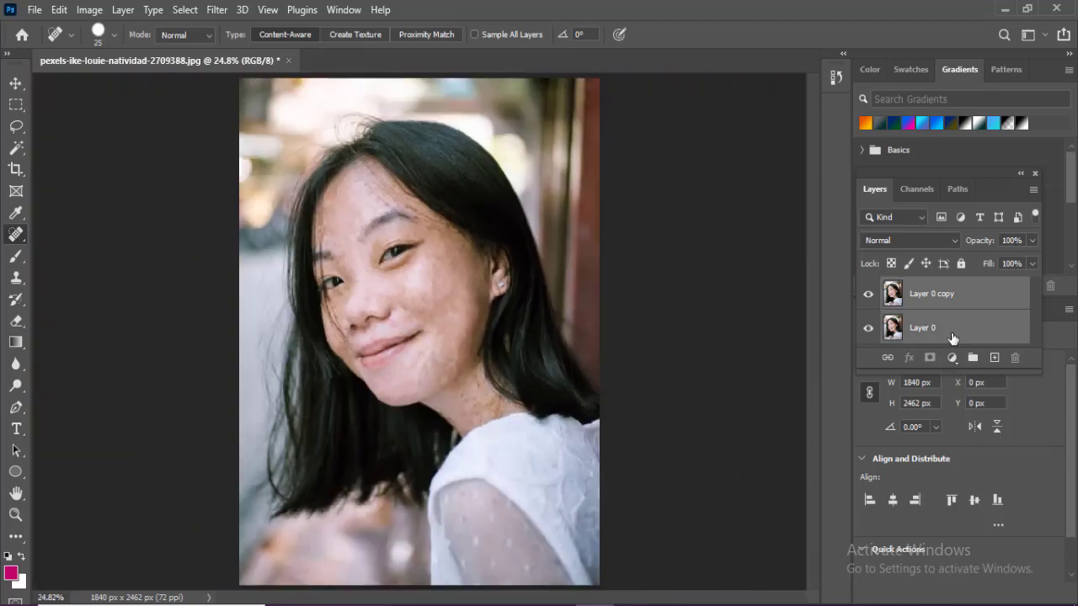
# Merge both layers into Layer 0 copy, duplicate it, and set the copy to Vivid Light
pyautogui.hotkey('ctrl', 'e')
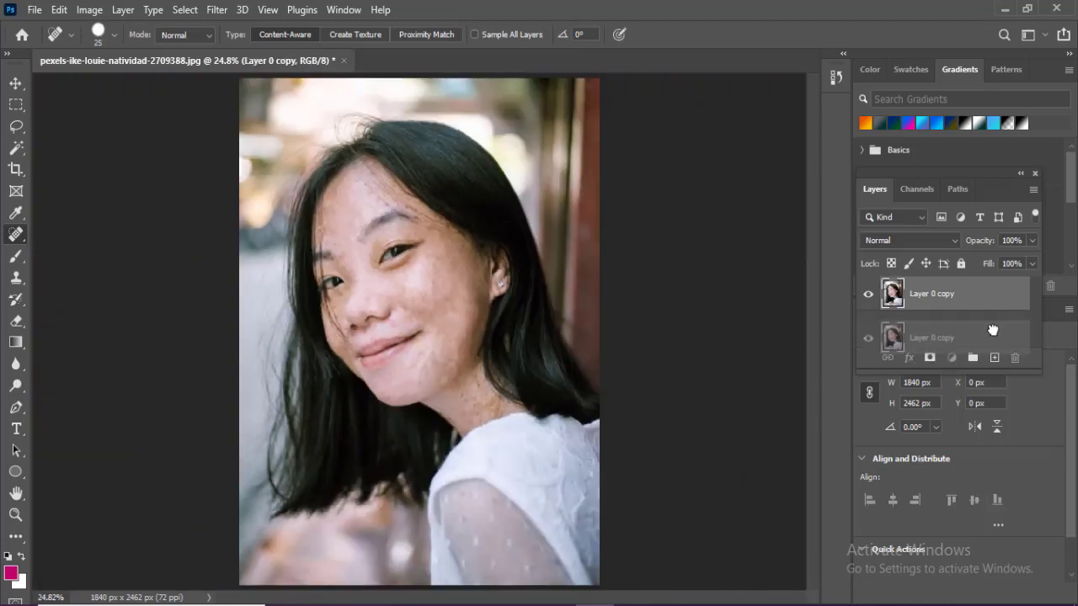
pyautogui.moveTo(964, 291); pyautogui.dragTo(993, 357)
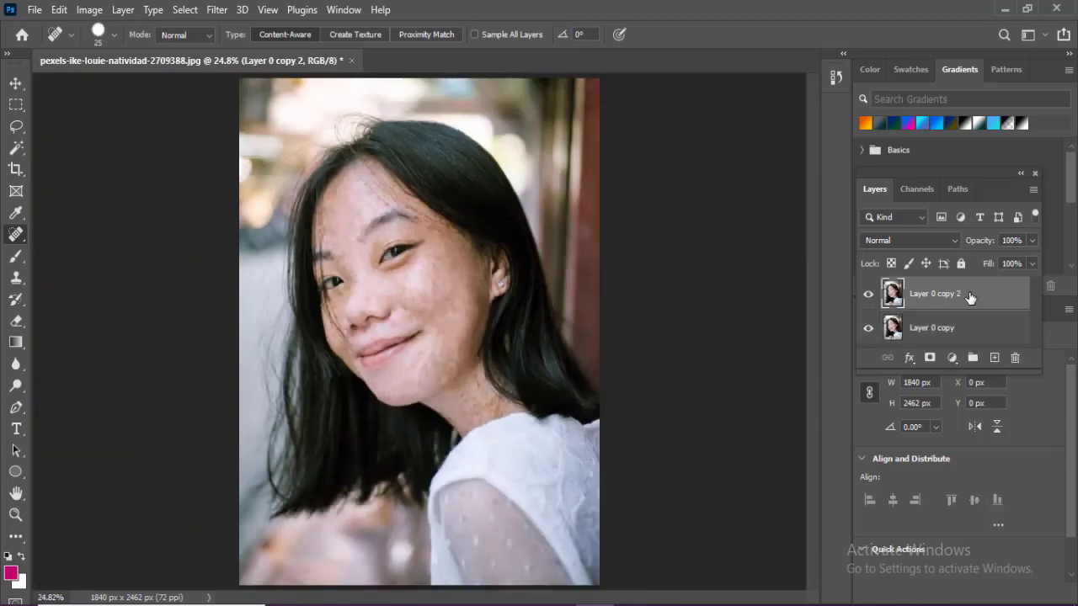
pyautogui.click(450, 323)
pyautogui.click(425, 386)
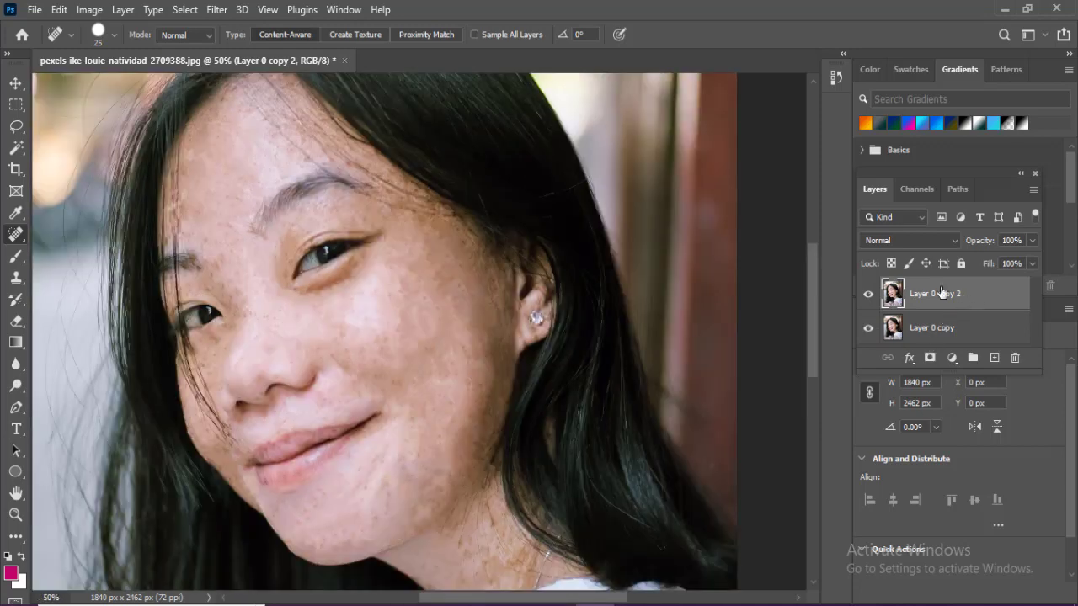
pyautogui.click(904, 242)
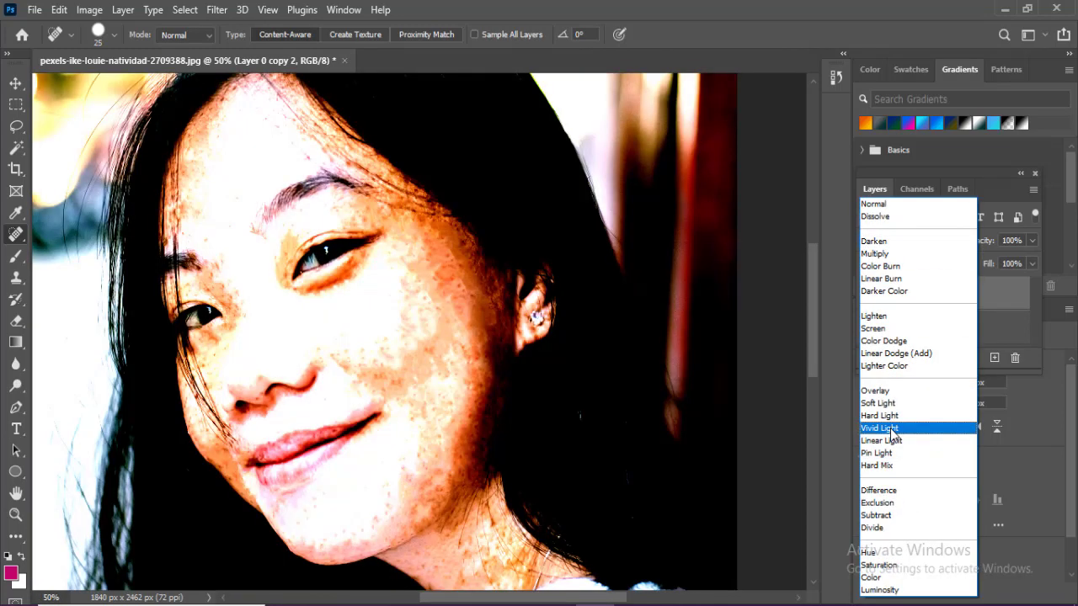
pyautogui.click(890, 430)
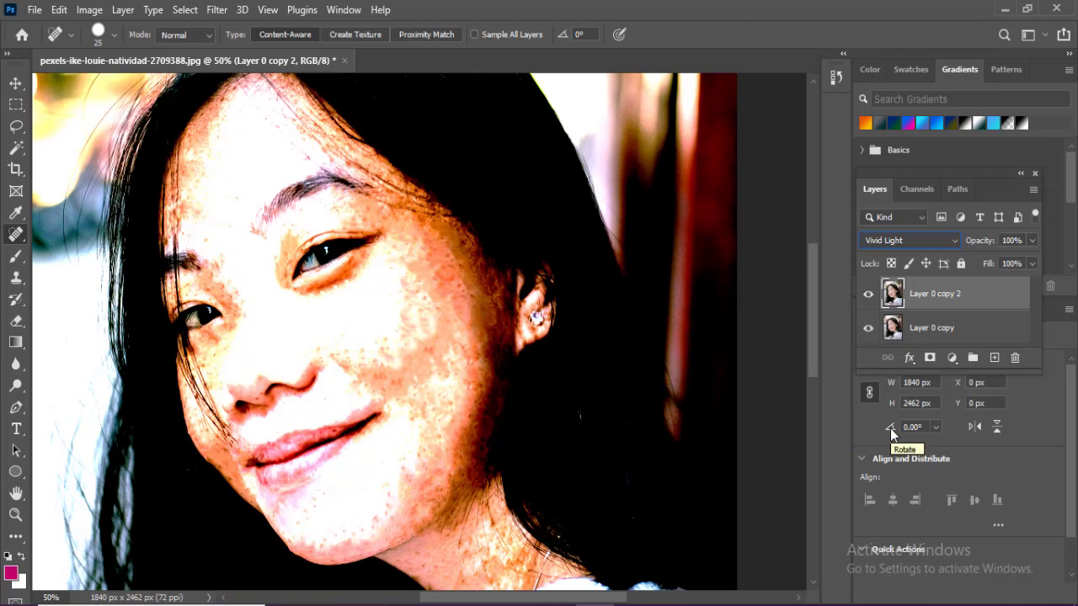
# Invert Layer 0 copy 2 and apply a 30.4 px High Pass filter
pyautogui.hotkey('ctrl', 'i')
pyautogui.moveTo(229, 363)
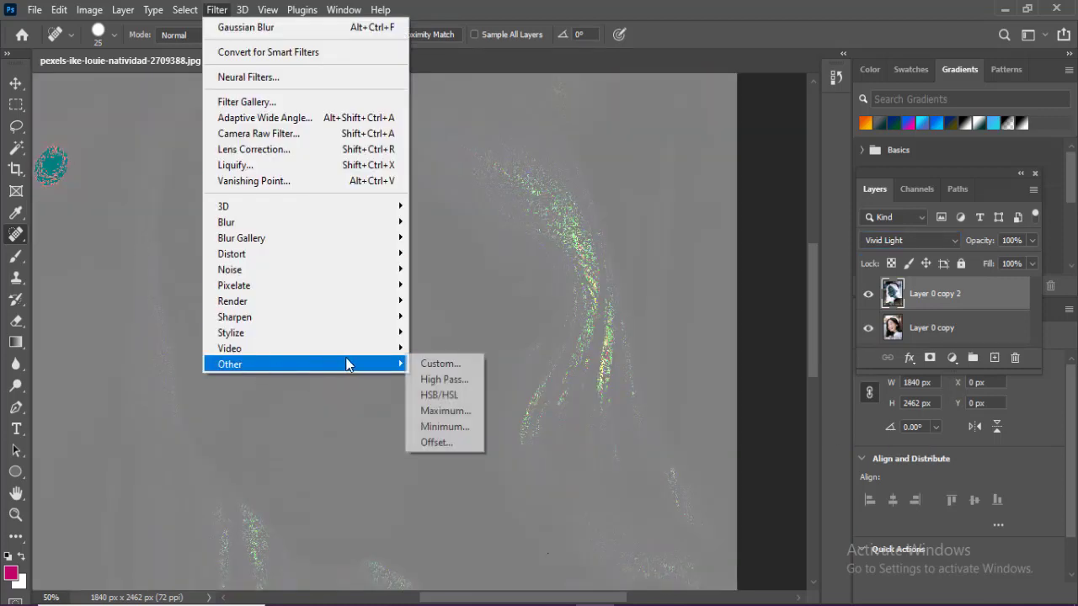
pyautogui.click(452, 378)
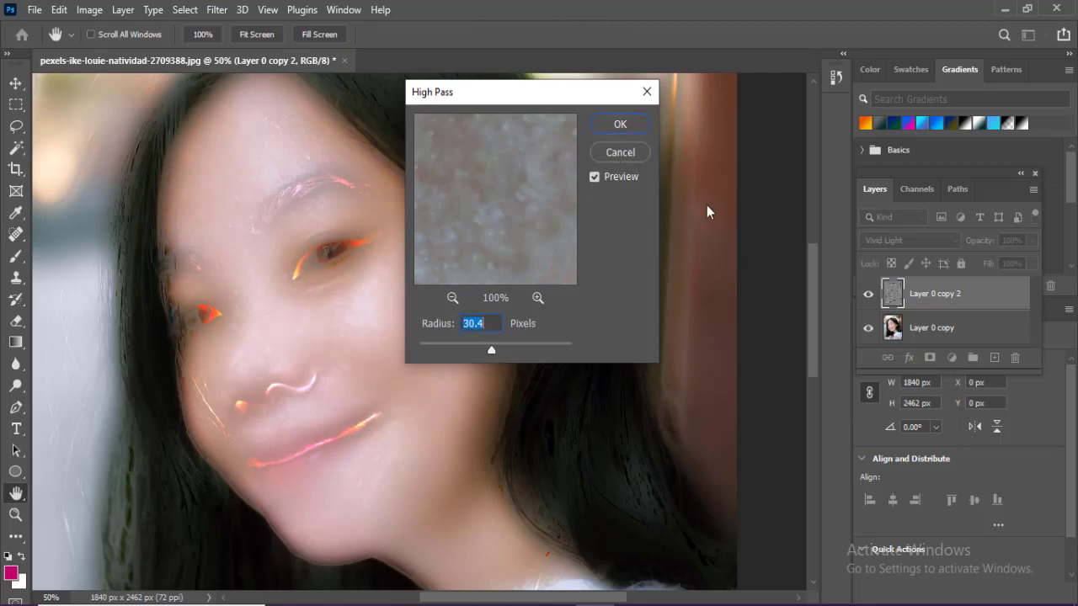
pyautogui.press('Return')
pyautogui.press('j')
# Apply a 2 px Gaussian Blur and hide the layer behind a black mask
pyautogui.click(216, 10)
pyautogui.moveTo(225, 223)
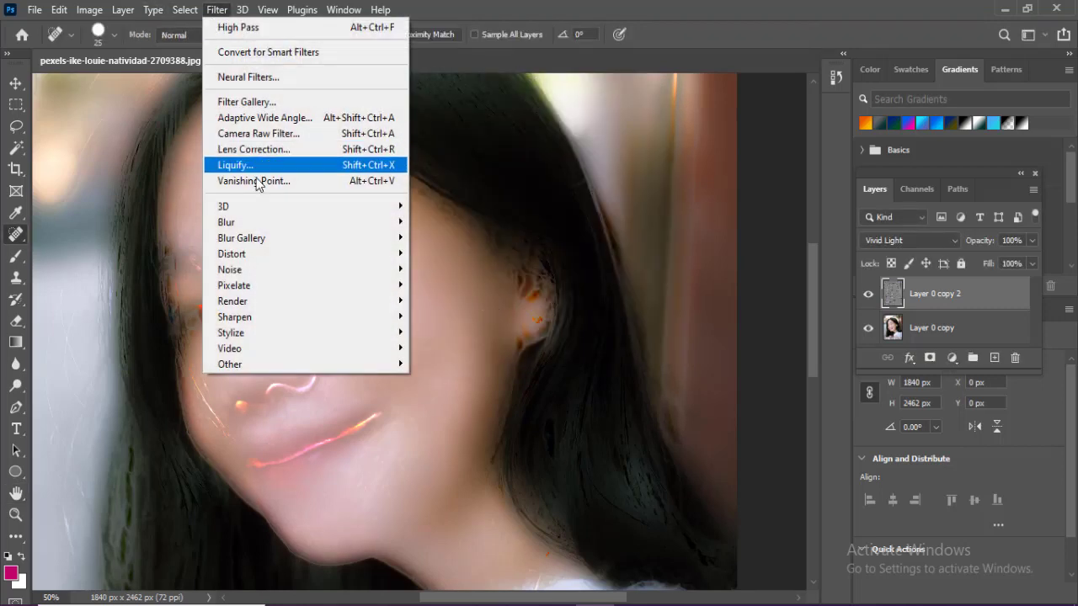
pyautogui.click(461, 285)
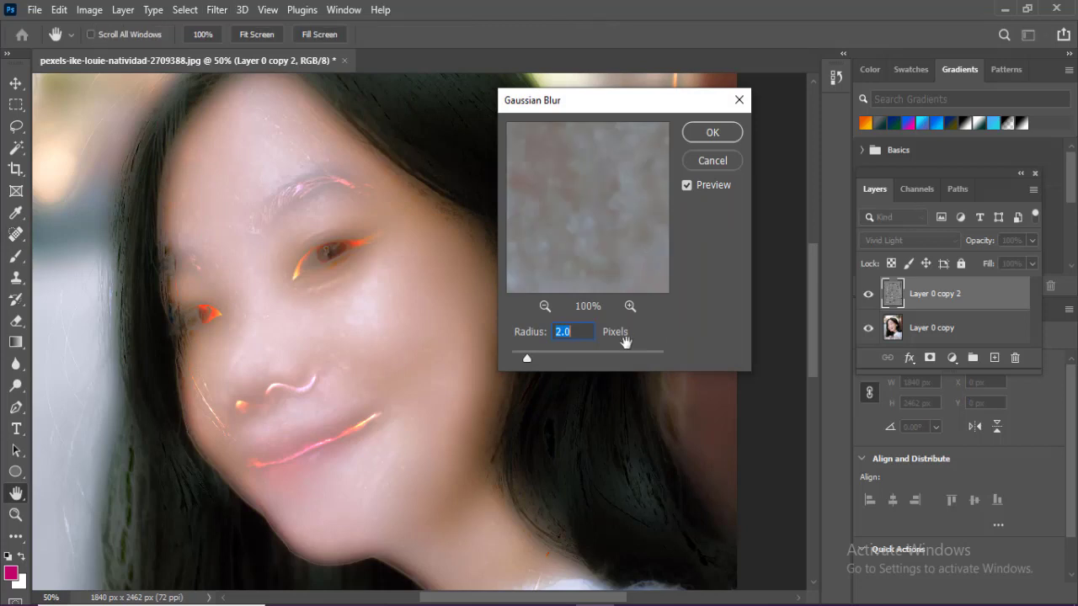
pyautogui.click(711, 133)
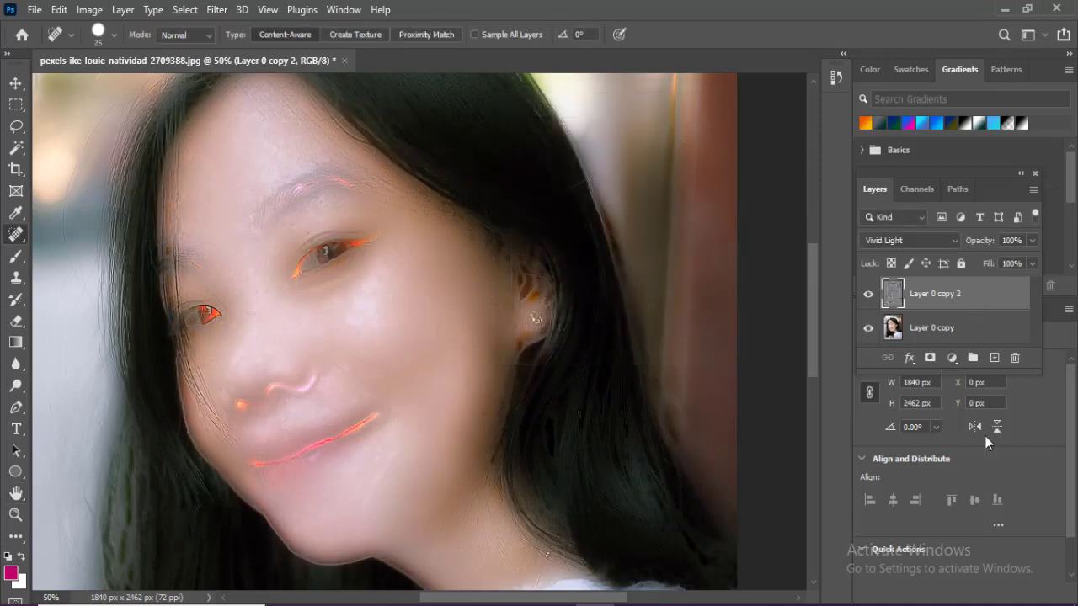
pyautogui.keyDown('alt'); pyautogui.click(929, 358); pyautogui.keyUp('alt')
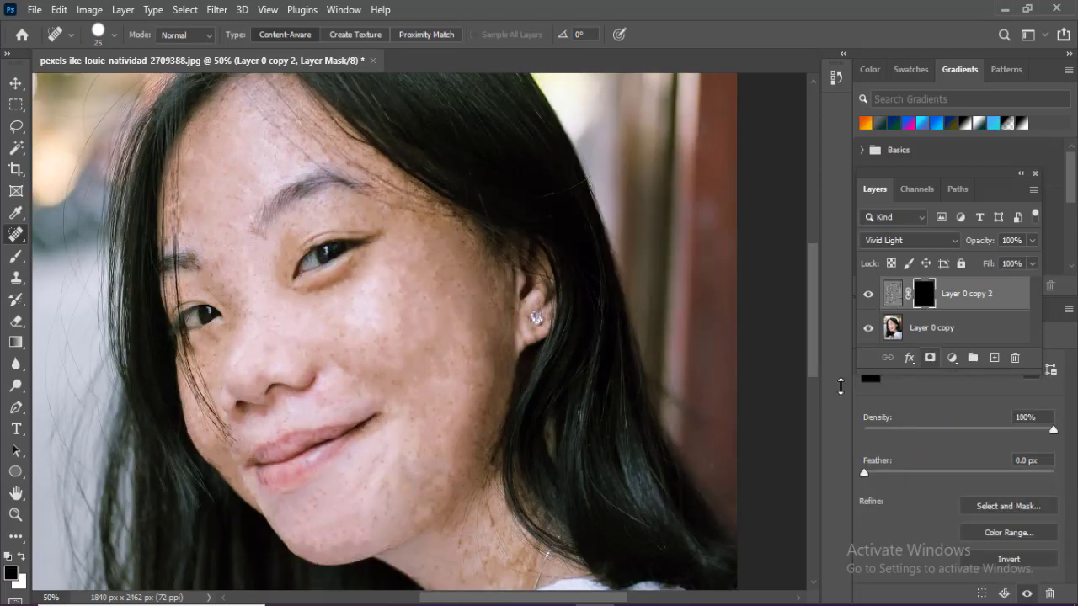
# Paint white with a large soft brush on the mask over the cheek and jaw
pyautogui.hotkey('ctrl', '+')
pyautogui.moveTo(337, 391); pyautogui.dragTo(337, 316)
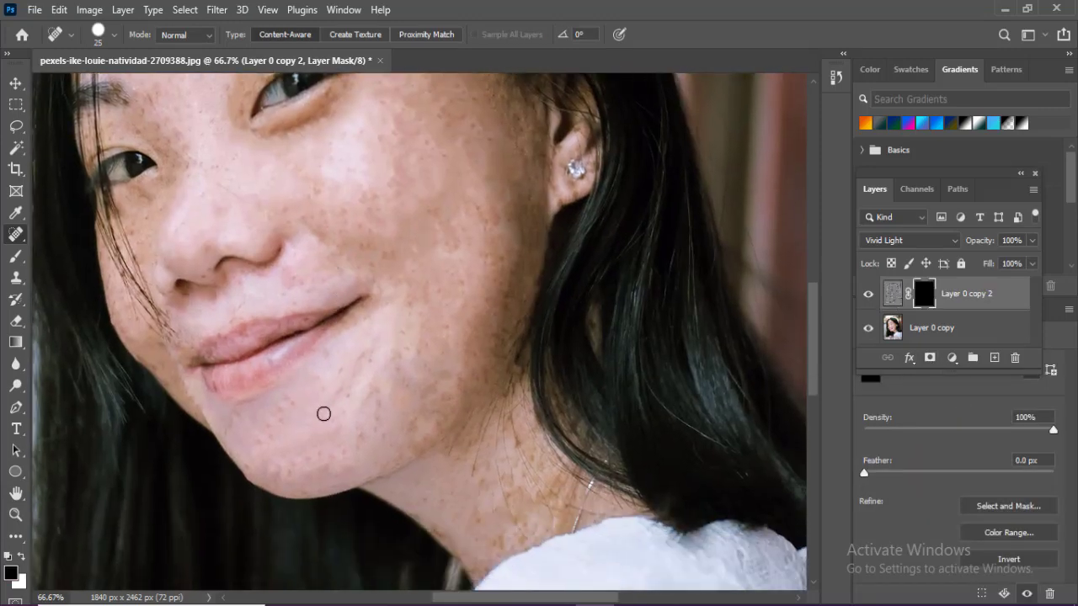
pyautogui.click(273, 390)
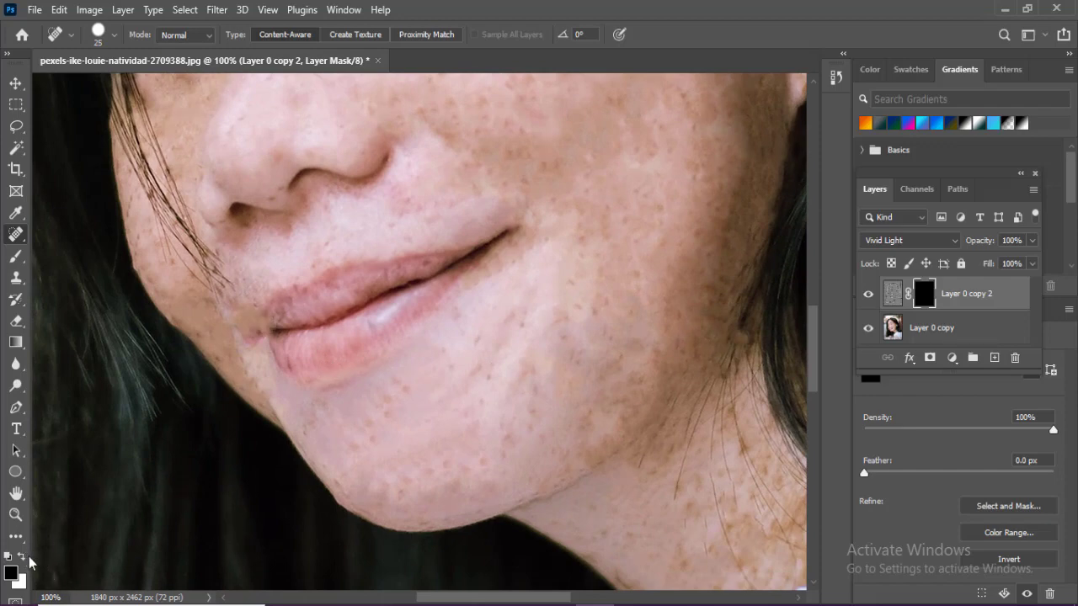
pyautogui.press('x')
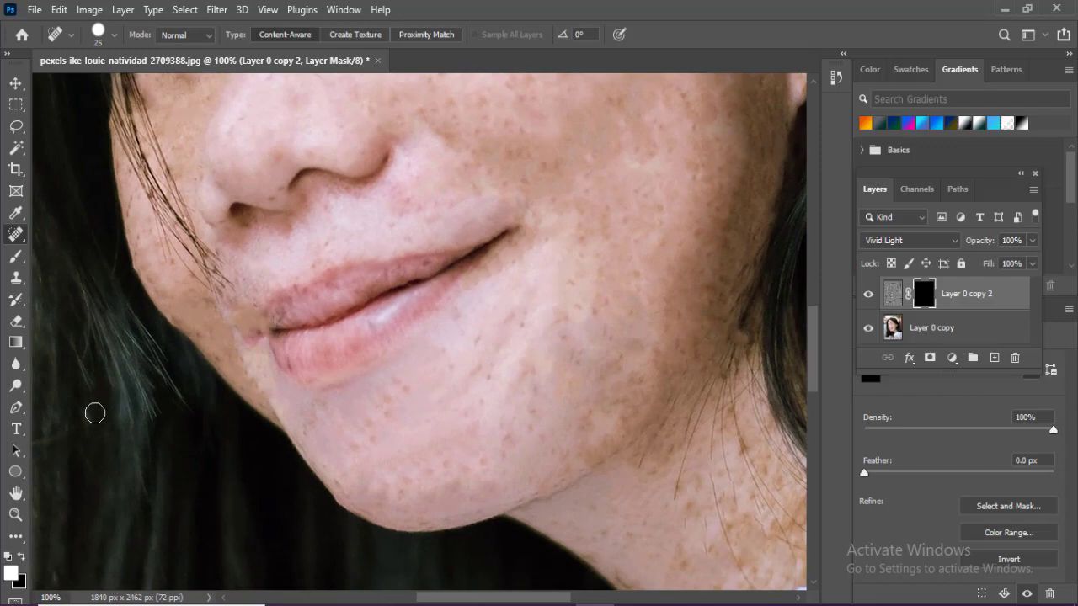
pyautogui.click(16, 256)
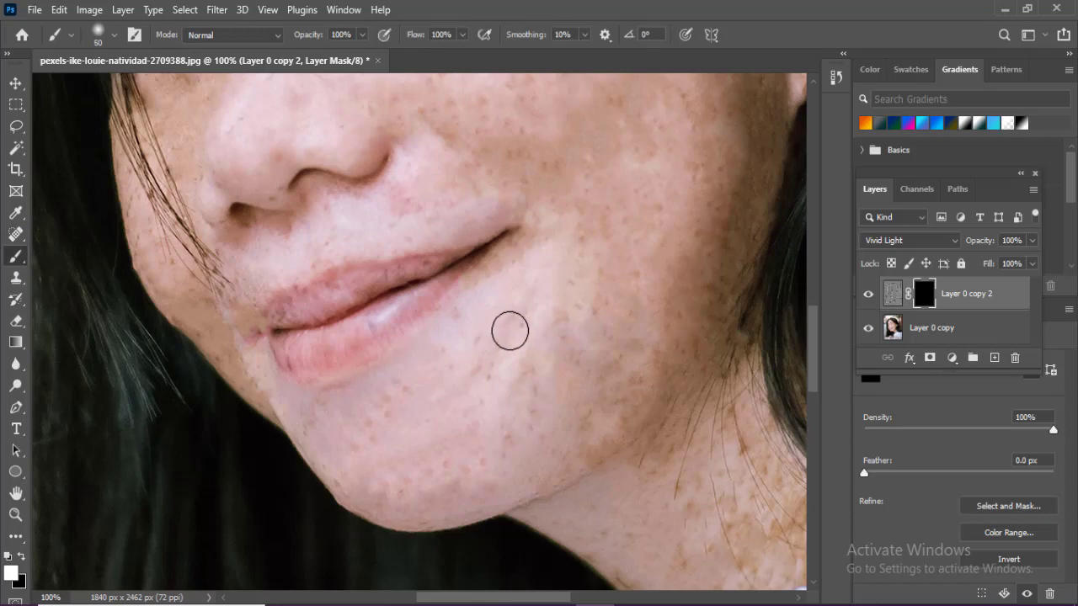
pyautogui.press(']')
pyautogui.press(']')
pyautogui.press(']')
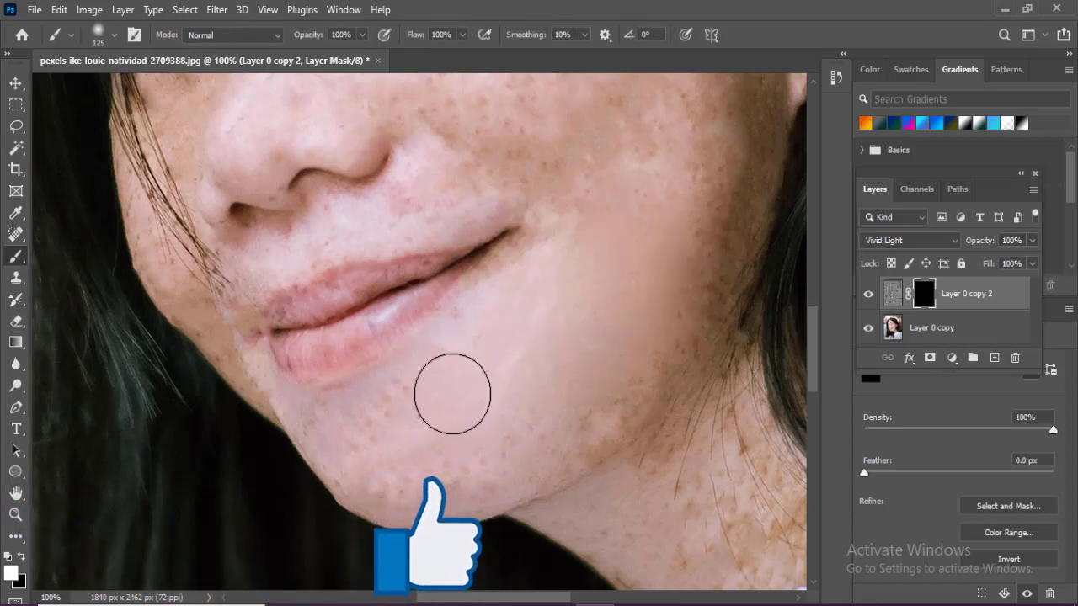
pyautogui.moveTo(453, 393)
pyautogui.mouseDown()
pyautogui.moveTo(507, 368)
pyautogui.moveTo(525, 380)
pyautogui.mouseUp()
# Shrink the brush and lower its opacity to 83%, checking flow and presets
pyautogui.press('[')
pyautogui.press('[')
pyautogui.press('[')
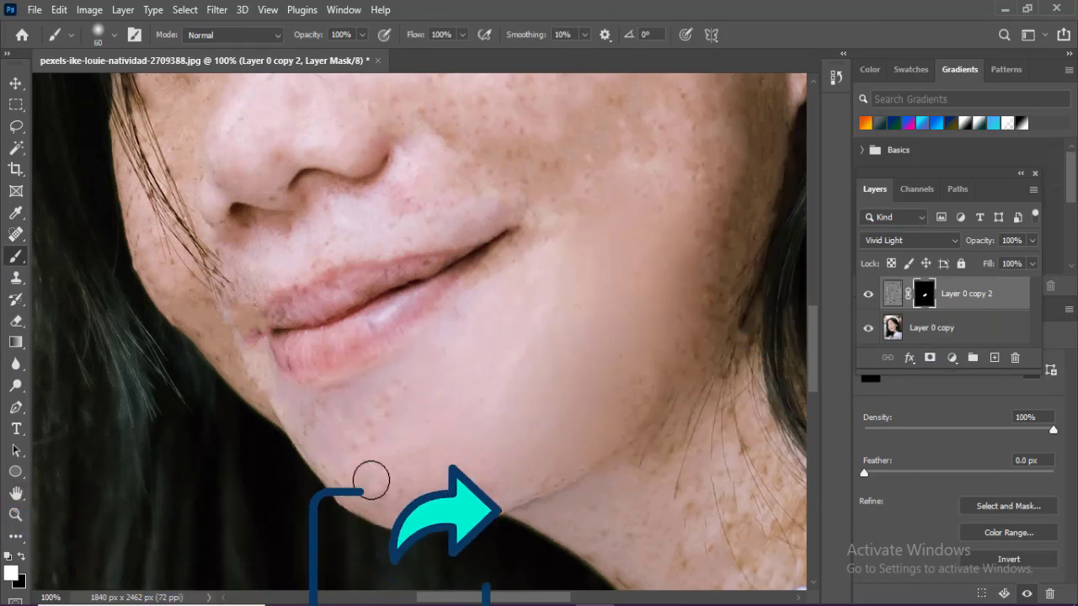
pyautogui.click(361, 35)
pyautogui.moveTo(371, 53); pyautogui.dragTo(346, 53)
pyautogui.click(462, 34)
pyautogui.click(361, 34)
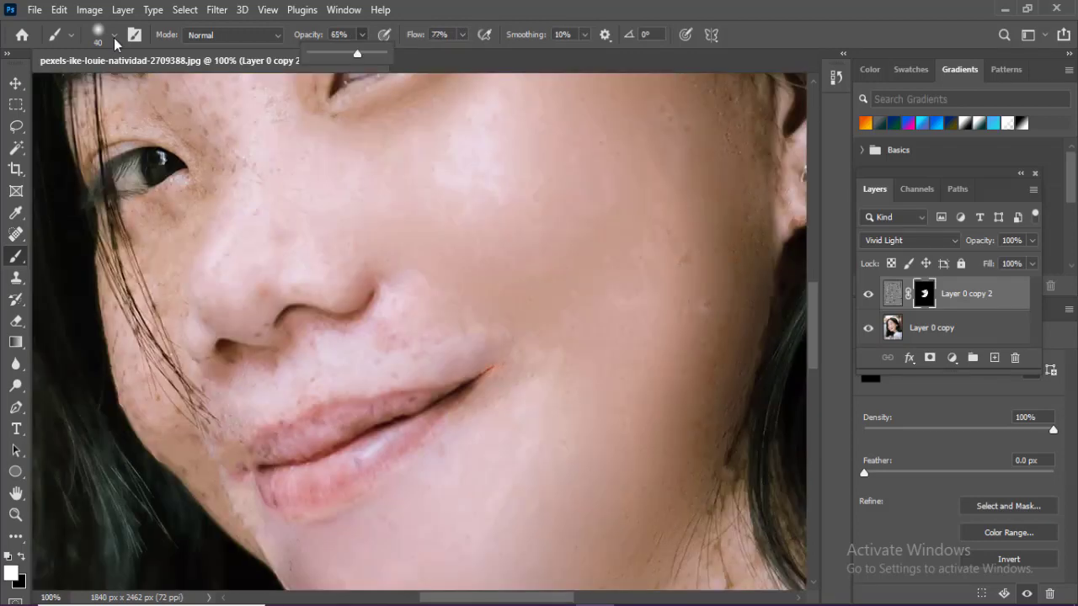
pyautogui.click(114, 35)
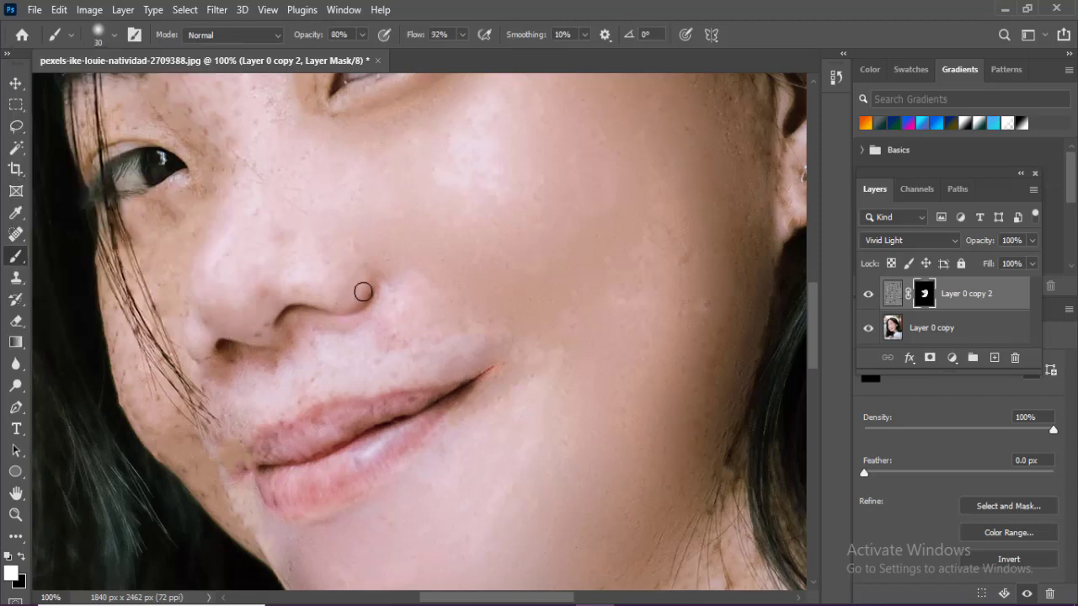
# Reveal smoothing along the nose edge and around the nostril at 70% brush opacity
pyautogui.moveTo(363, 291); pyautogui.dragTo(419, 306)
pyautogui.moveTo(362, 34); pyautogui.dragTo(354, 56)
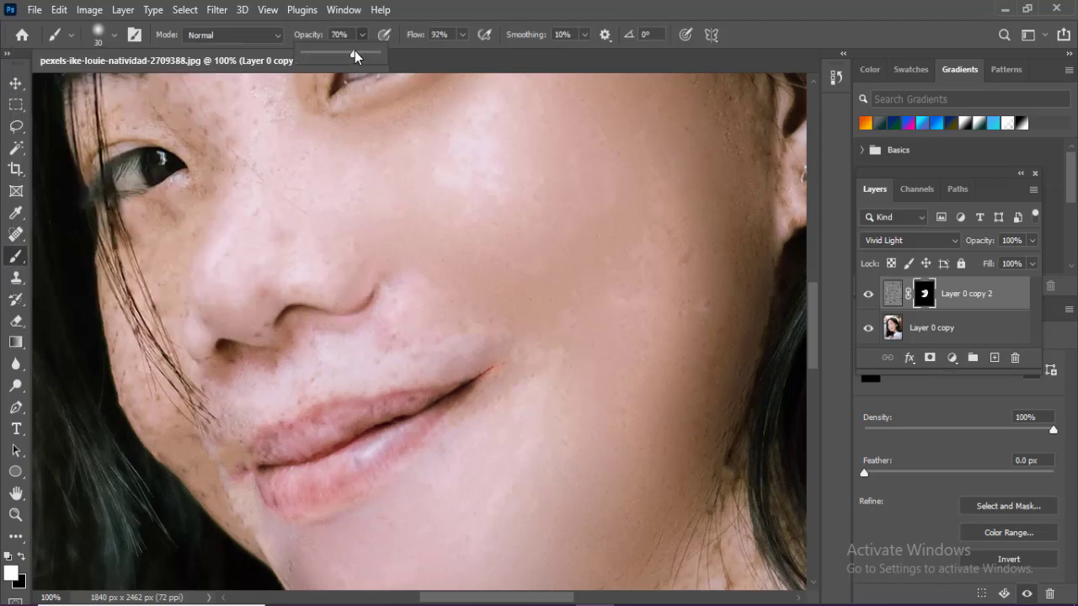
pyautogui.click(357, 295)
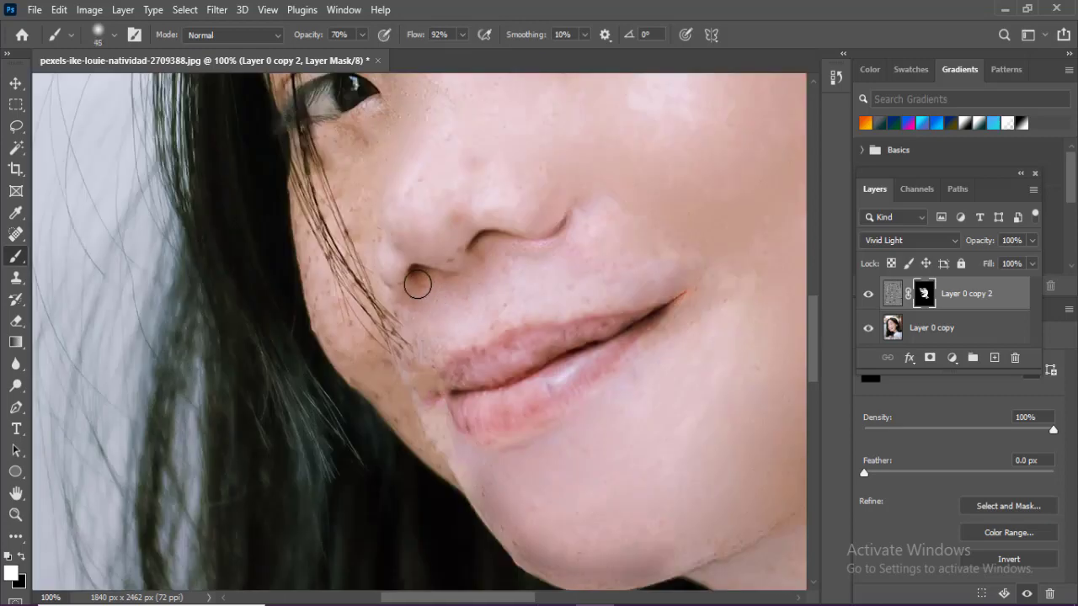
pyautogui.moveTo(417, 285); pyautogui.dragTo(418, 301)
pyautogui.press(']')
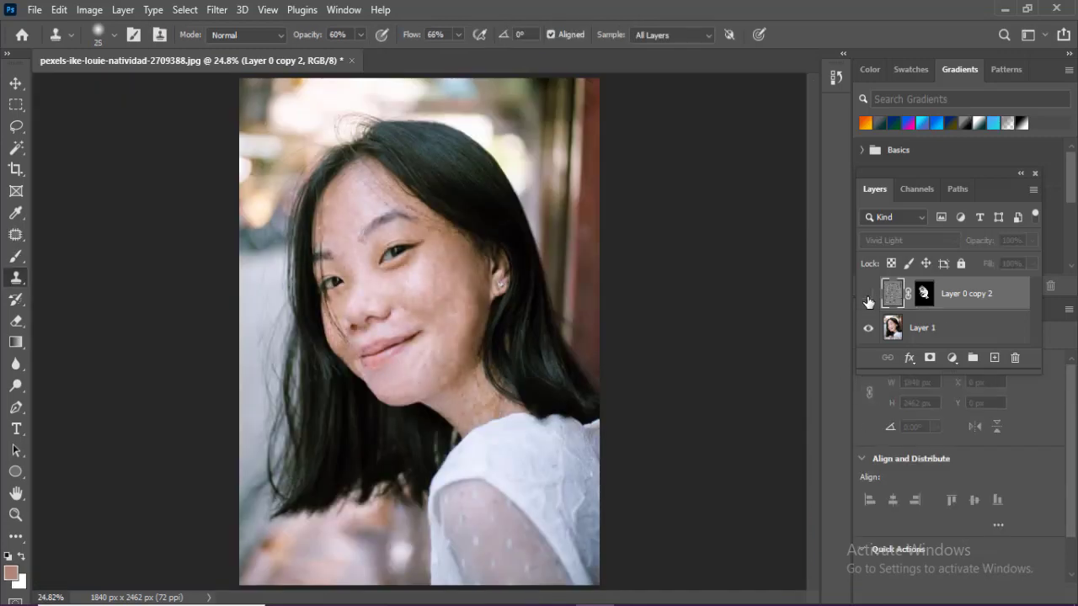
# Show the smoothing layer, add a new layer above Layer 1, and pick magenta
pyautogui.click(868, 295)
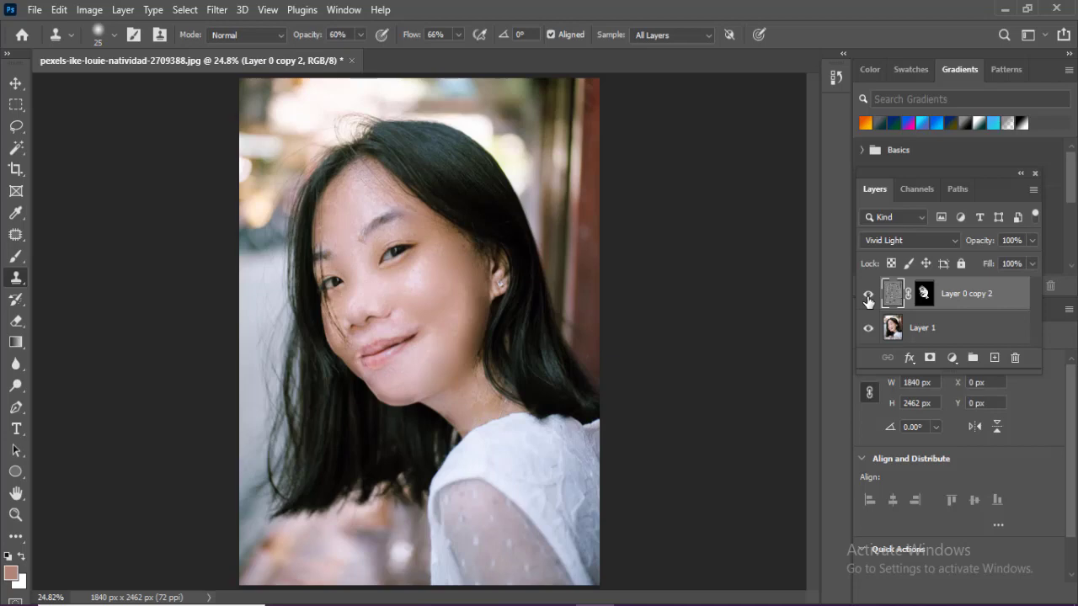
pyautogui.click(955, 334)
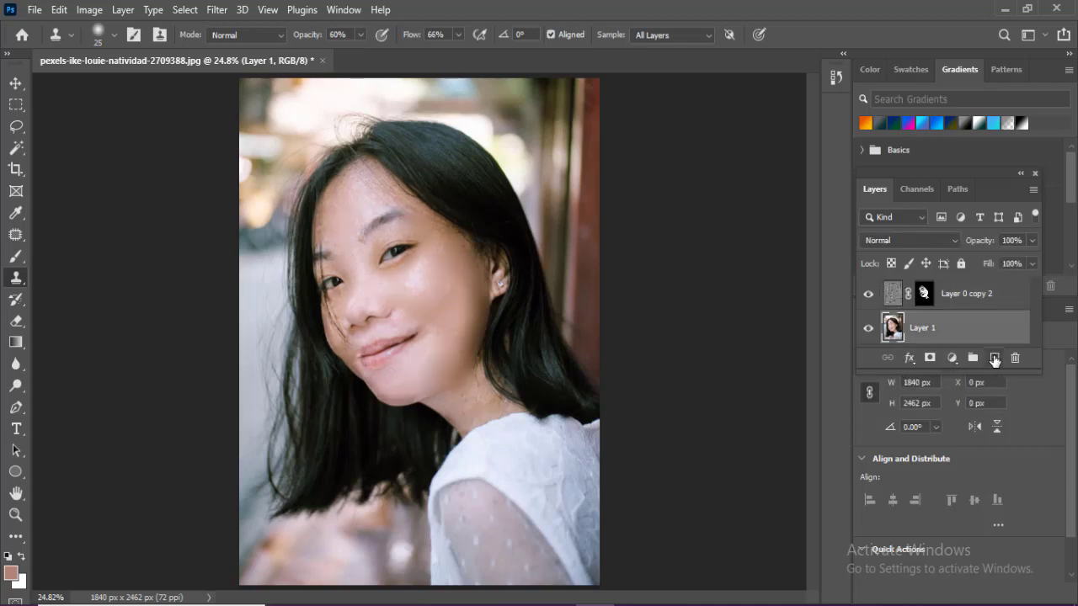
pyautogui.click(992, 359)
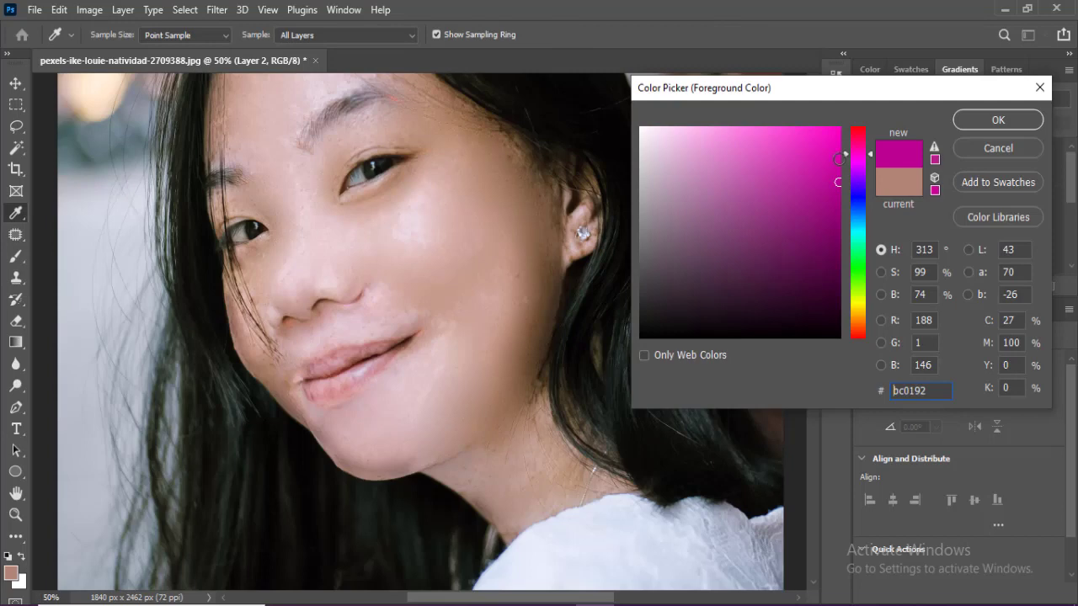
pyautogui.moveTo(859, 162); pyautogui.dragTo(860, 150)
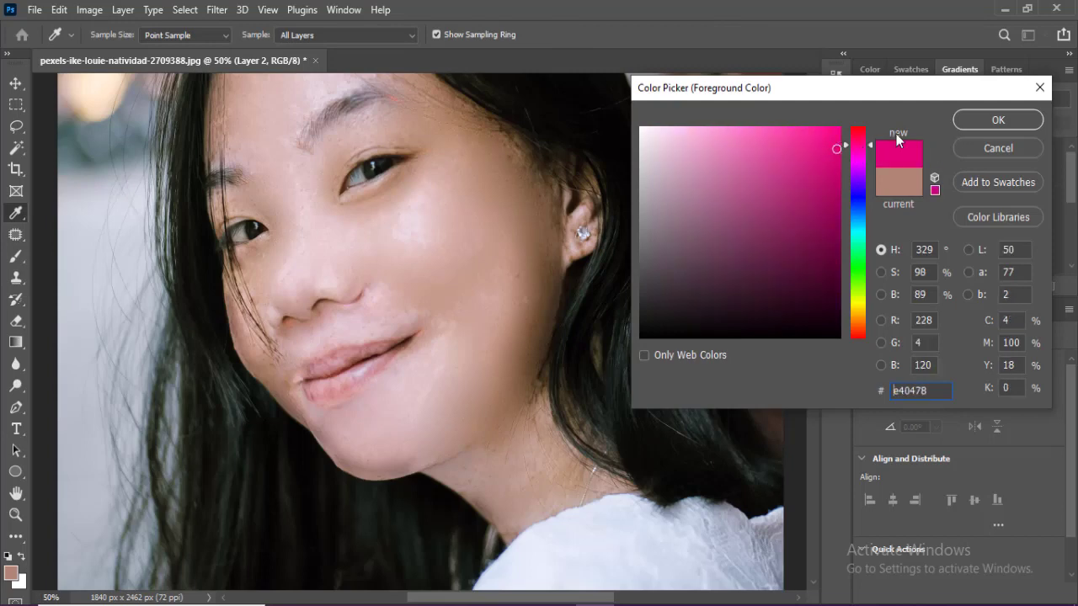
pyautogui.click(998, 120)
pyautogui.press('s')
pyautogui.press('b')
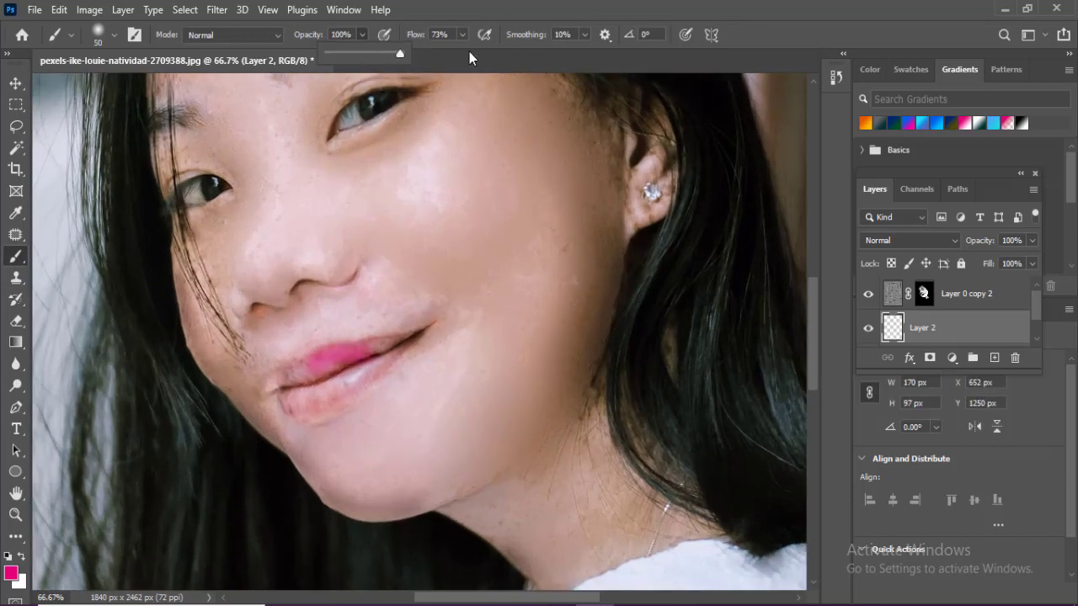
# Paint magenta over the lips, set Layer 2 to Multiply, and add a layer mask
pyautogui.click(464, 34)
pyautogui.moveTo(325, 361); pyautogui.dragTo(401, 337)
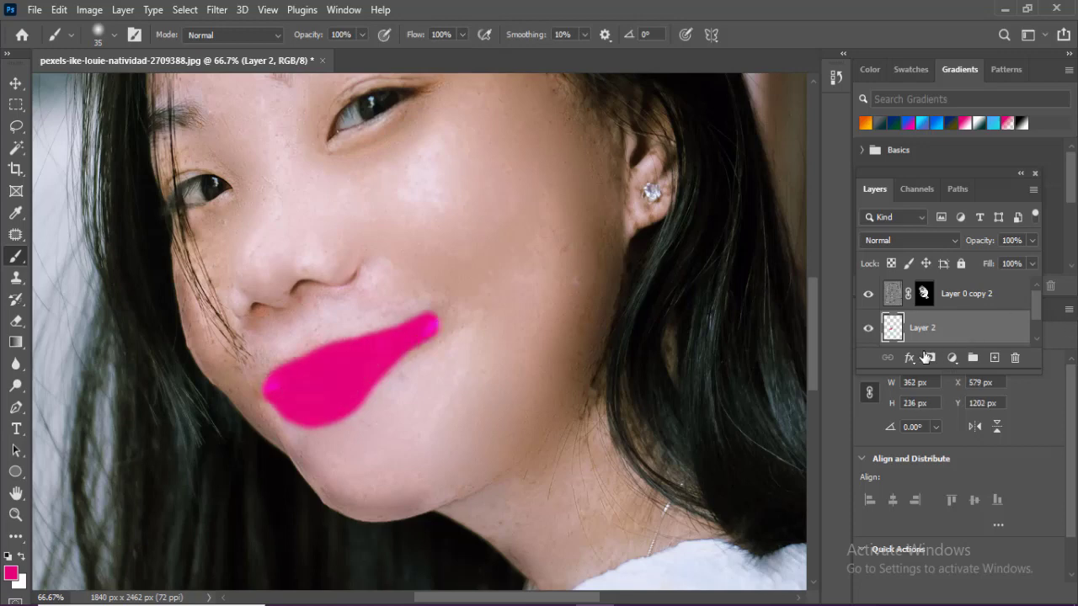
pyautogui.click(910, 239)
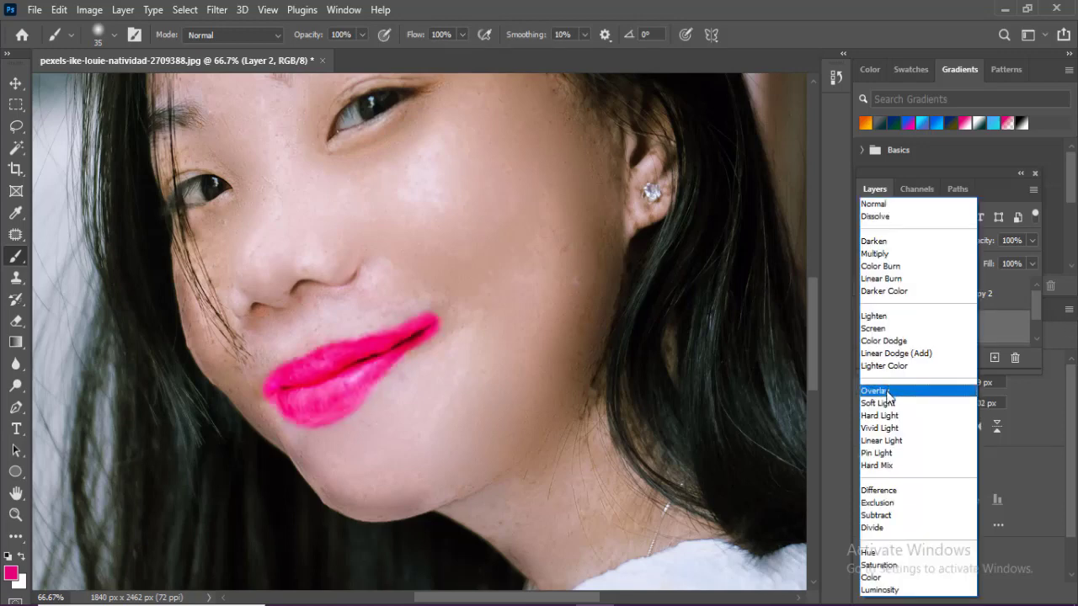
pyautogui.click(876, 253)
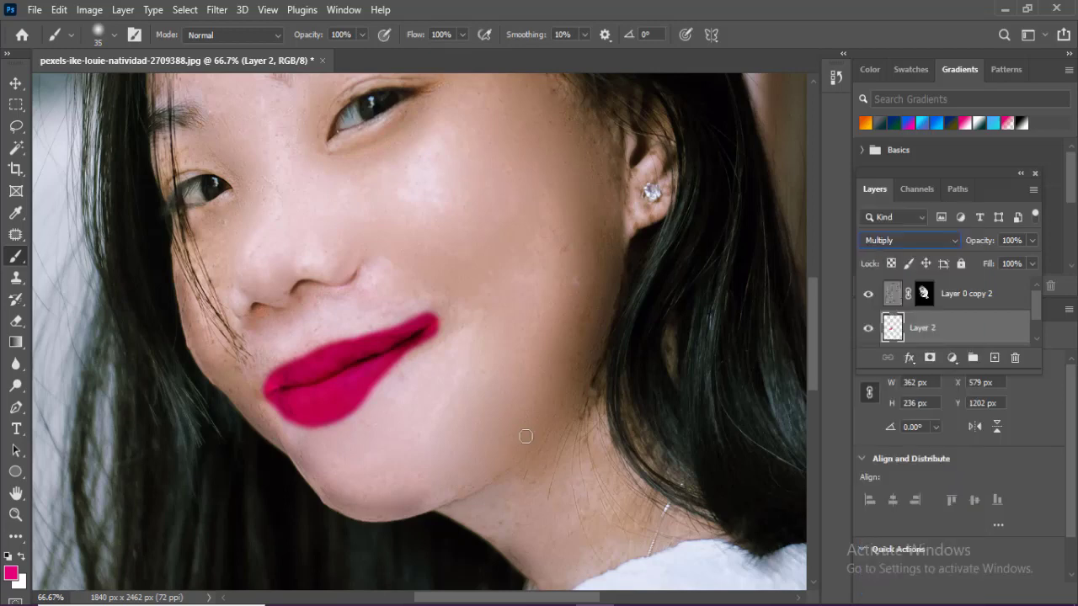
pyautogui.click(930, 357)
# Erase stray magenta from the lip corners with a smaller eraser at 100% zoom
pyautogui.press('e')
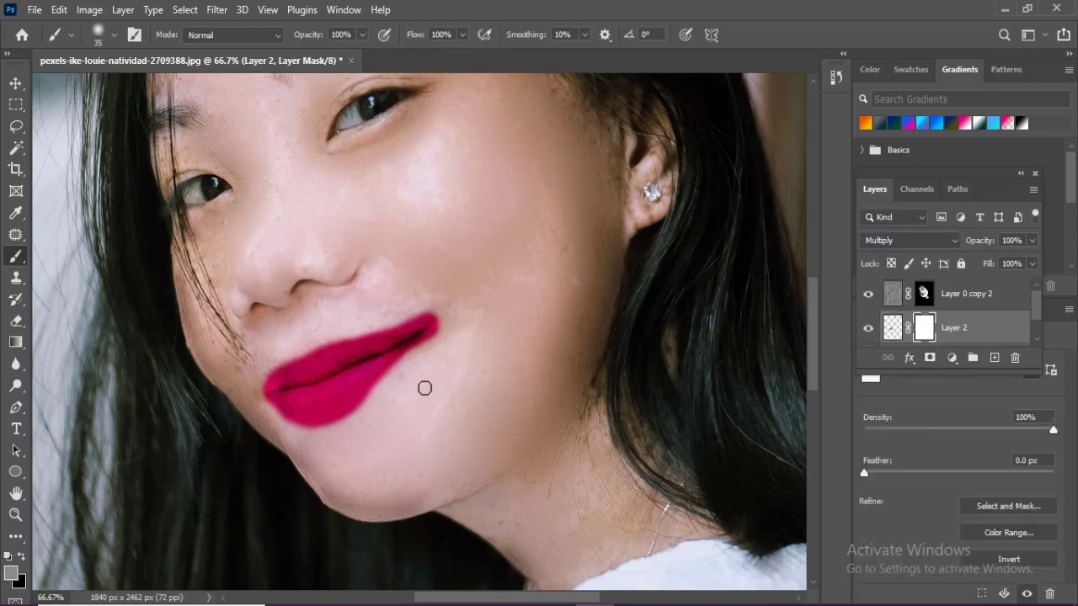
pyautogui.hotkey('ctrl', '+')
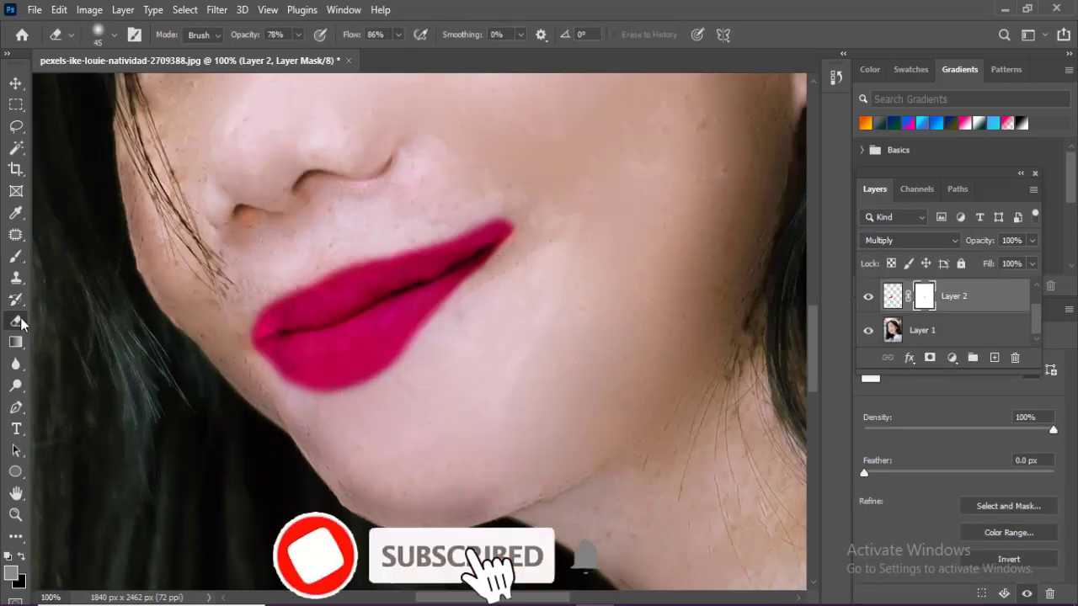
pyautogui.press('[')
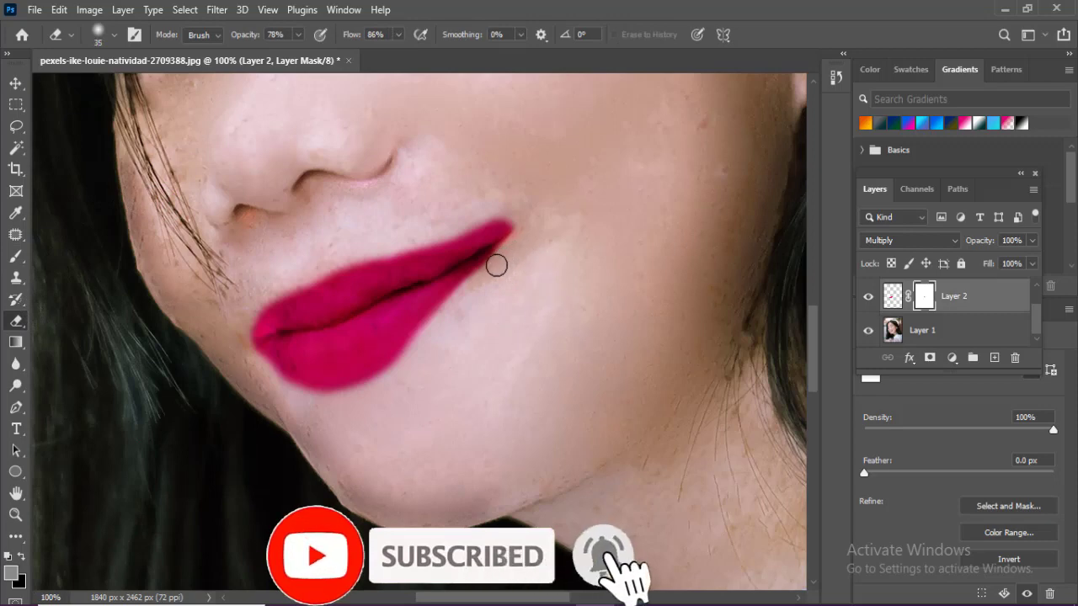
pyautogui.press('[')
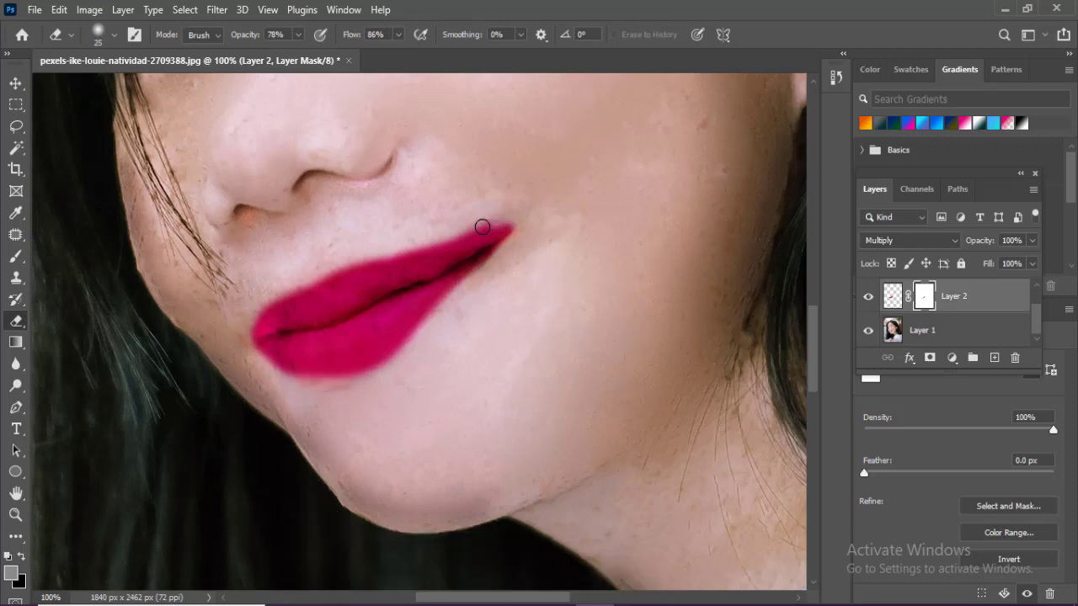
pyautogui.moveTo(472, 236); pyautogui.dragTo(522, 223)
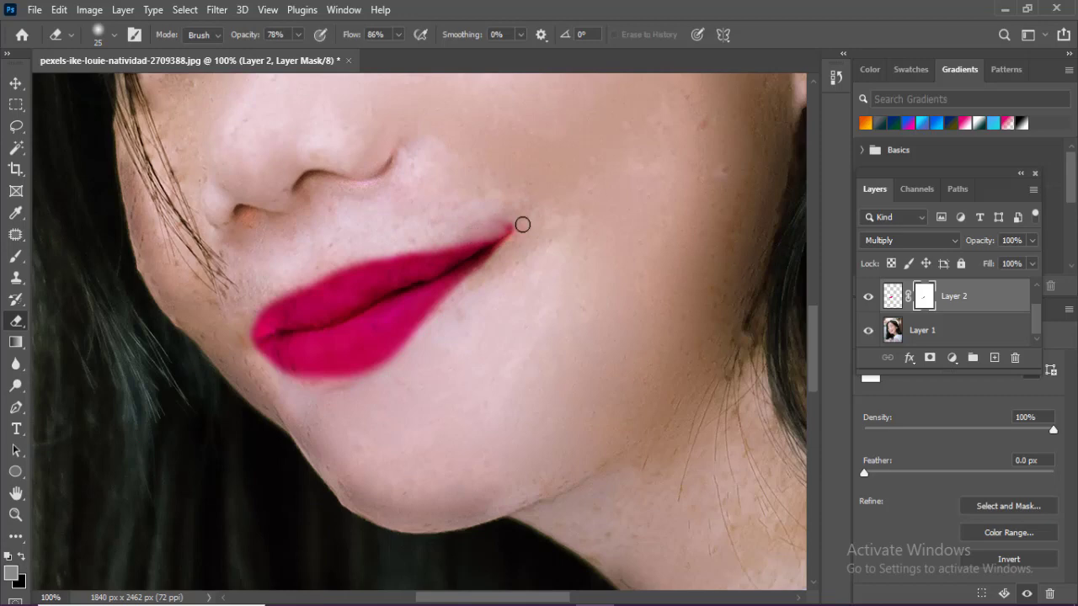
pyautogui.hotkey('ctrl', '0')
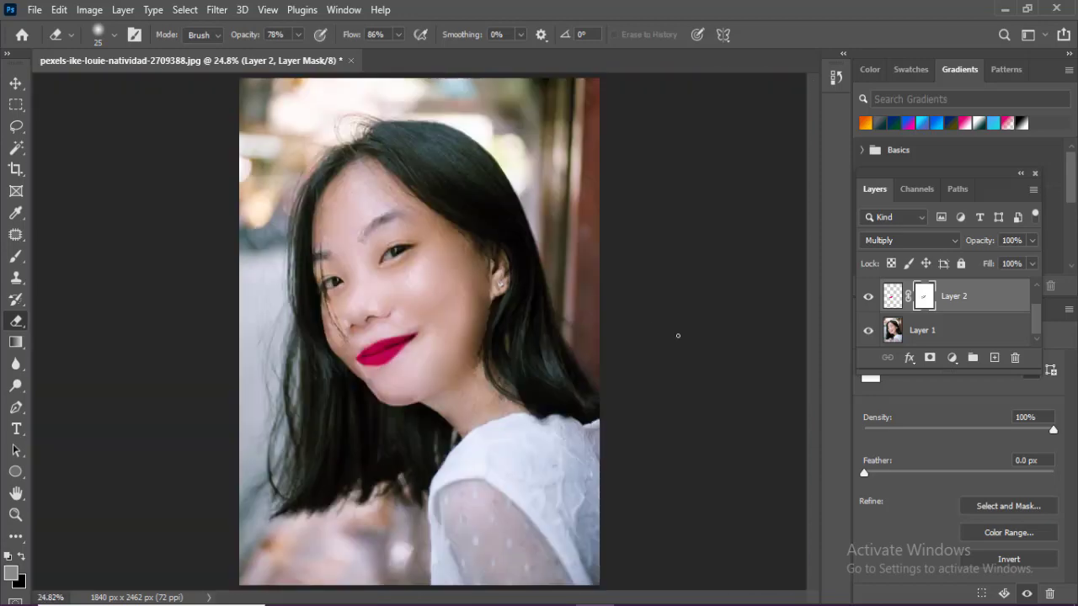
# Lower Layer 2's opacity to 61% and hide the lipstick layer to compare
pyautogui.scroll(4, 416, 356)
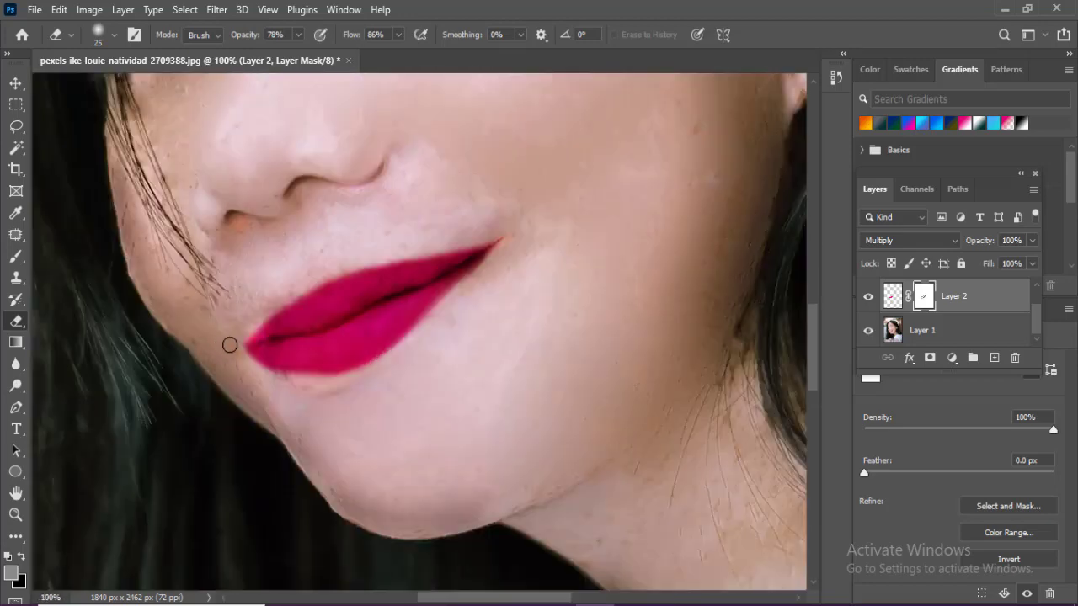
pyautogui.click(1032, 240)
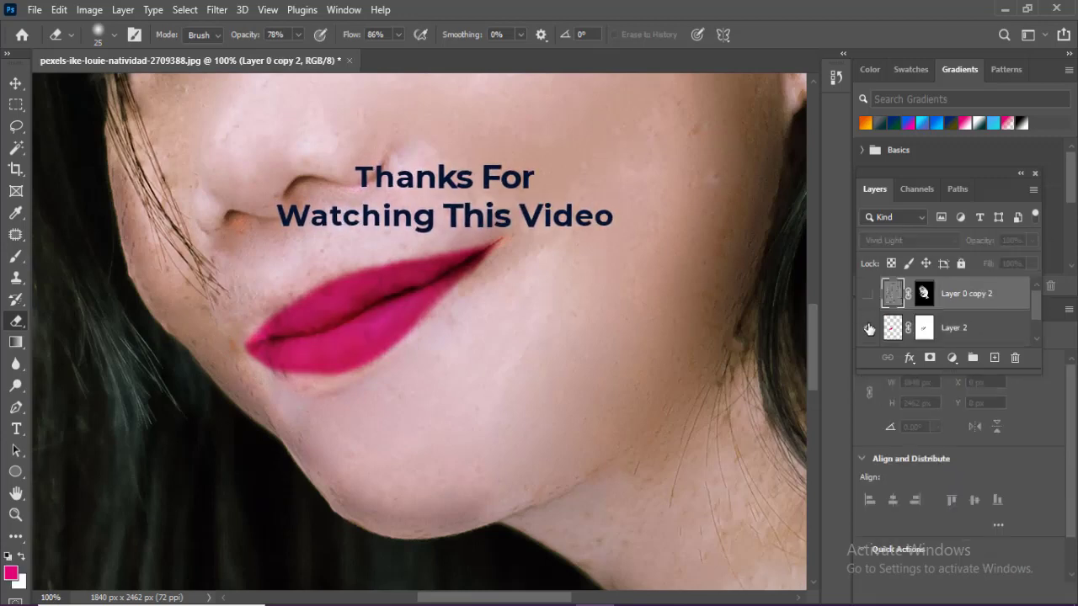
pyautogui.click(868, 328)
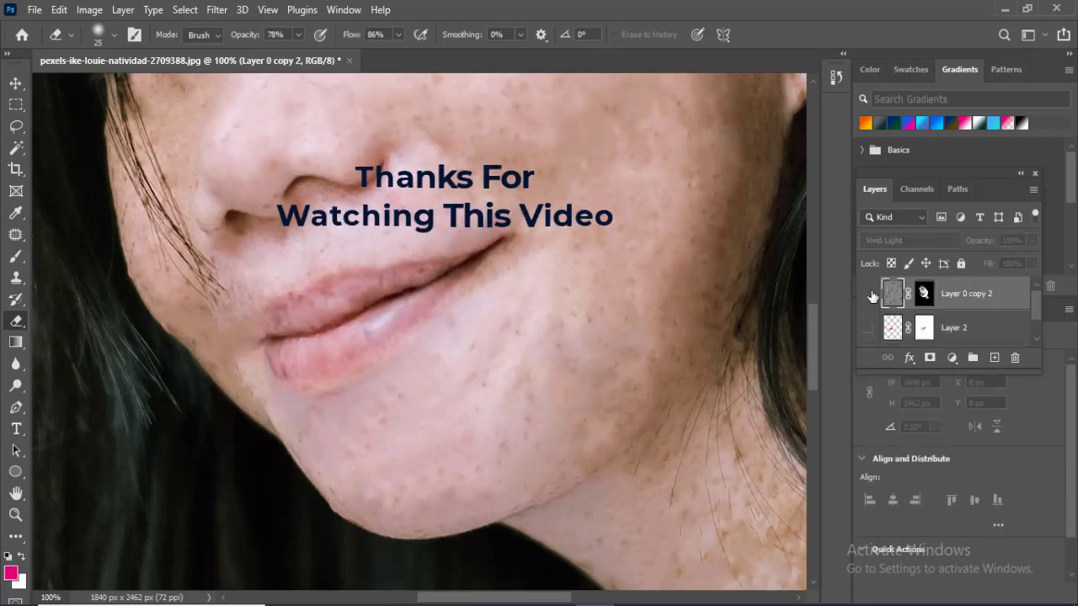